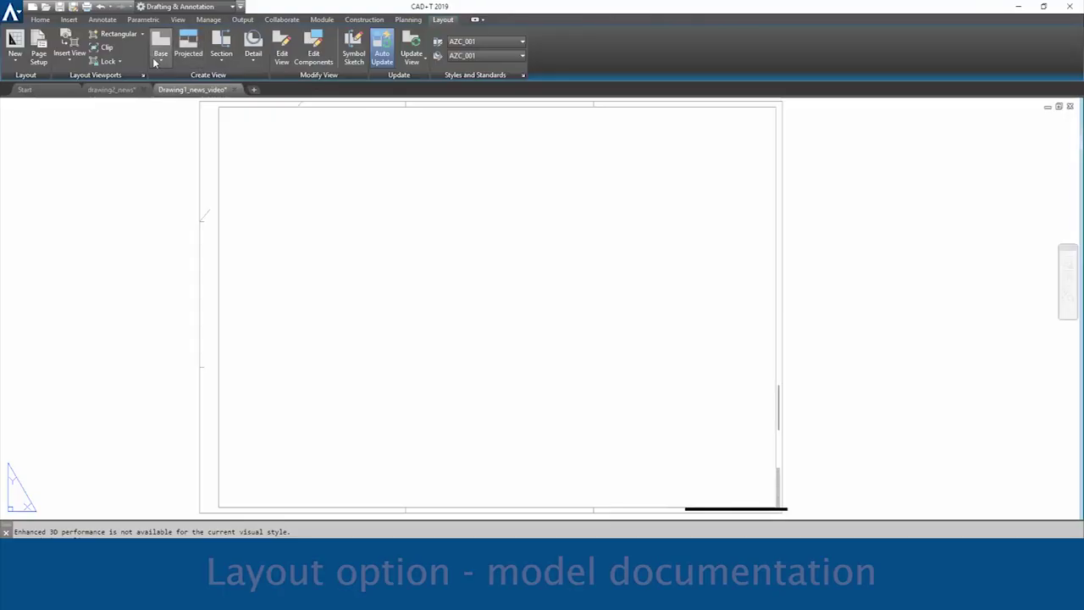
# - Place the base view, then projected front, side and isometric views on the layout sheet
pyautogui.click(334, 171)
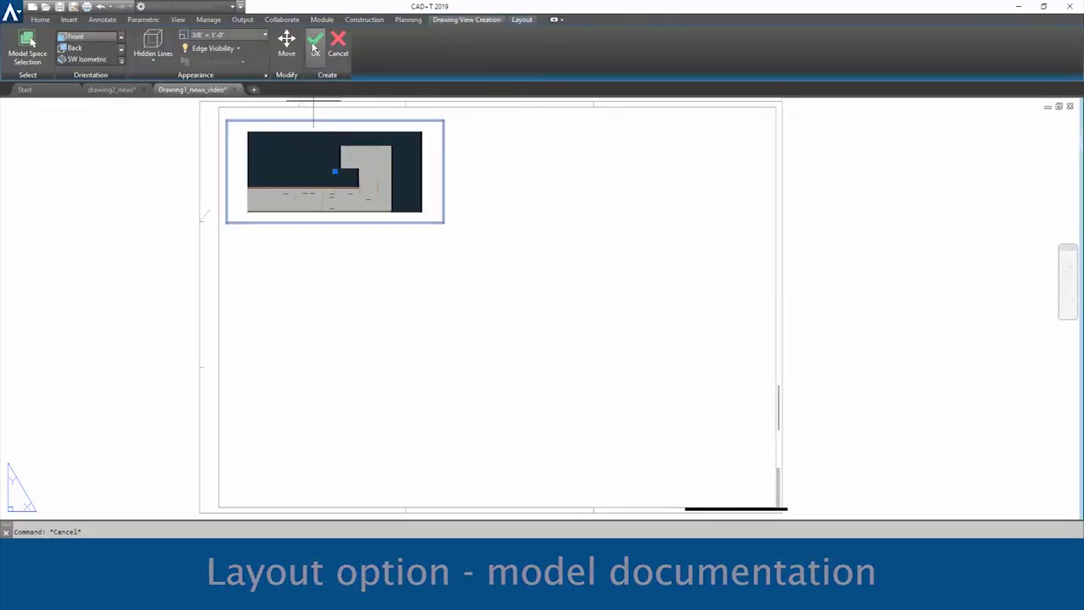
pyautogui.press('Return')
pyautogui.click(332, 416)
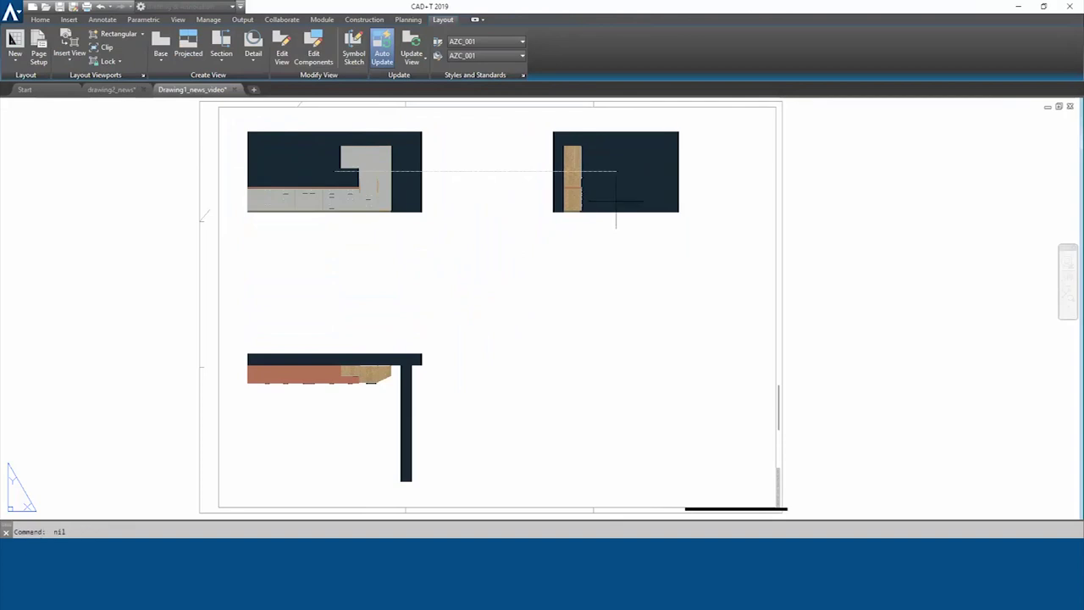
pyautogui.click(615, 171)
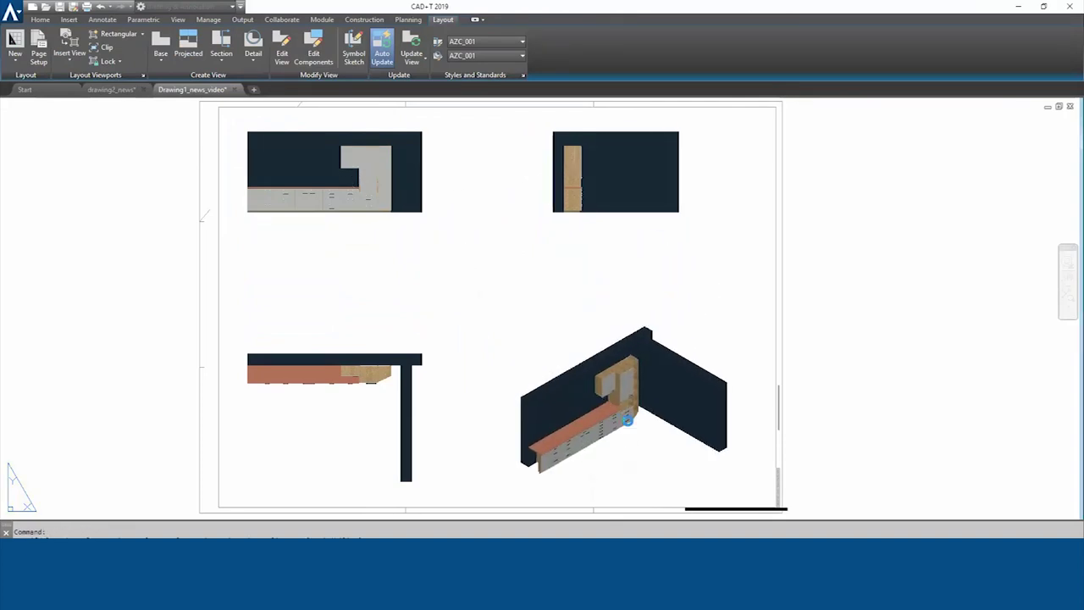
pyautogui.click(628, 421)
pyautogui.press('Return')
# - Display the isometric view shaded with visible lines
pyautogui.doubleClick(624, 399)
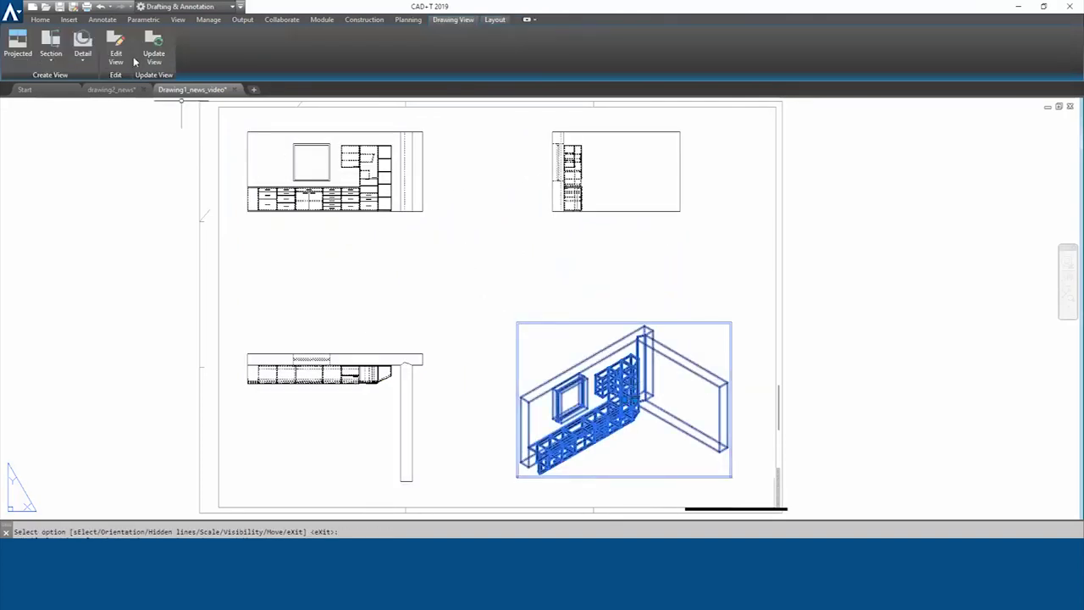
pyautogui.click(85, 58)
pyautogui.click(112, 152)
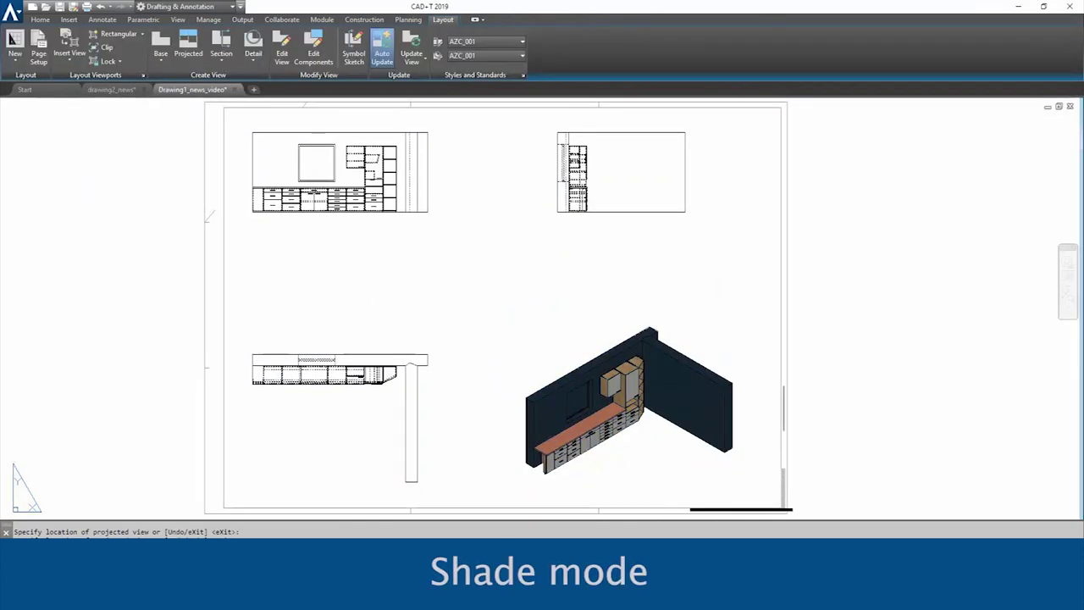
pyautogui.click(254, 60)
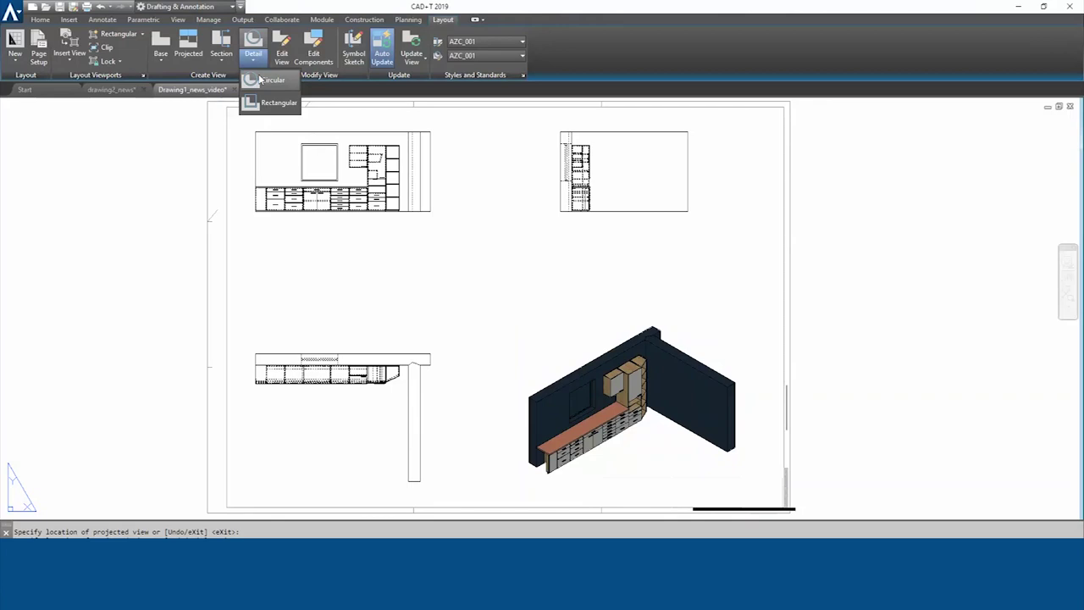
# - Circle the countertop corner in the bottom-left view and place detail view A at 1:5
pyautogui.click(271, 80)
pyautogui.click(339, 373)
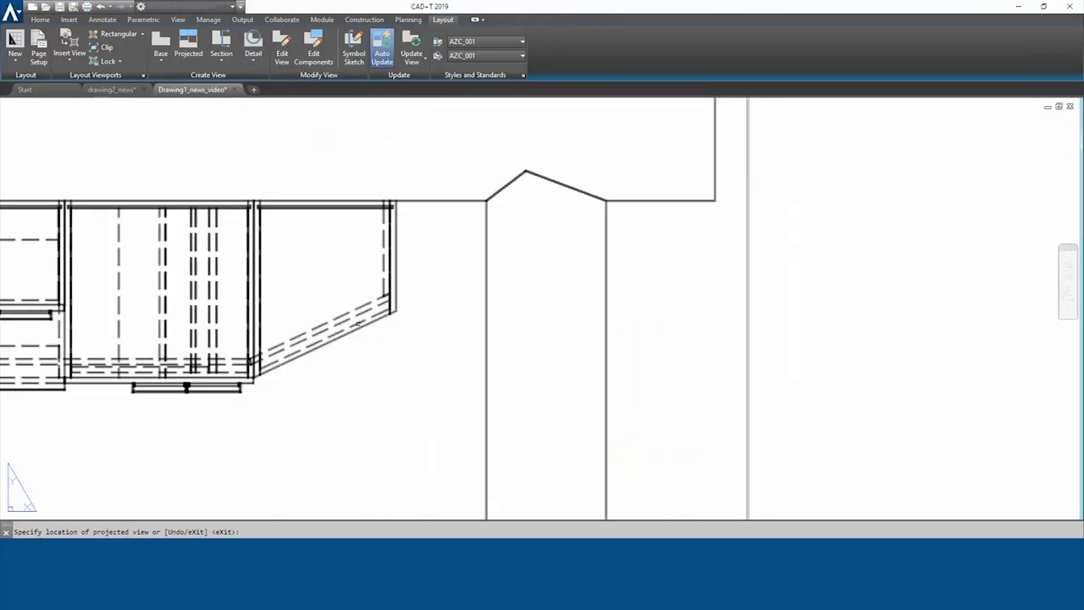
pyautogui.click(421, 309)
pyautogui.click(139, 36)
pyautogui.click(85, 81)
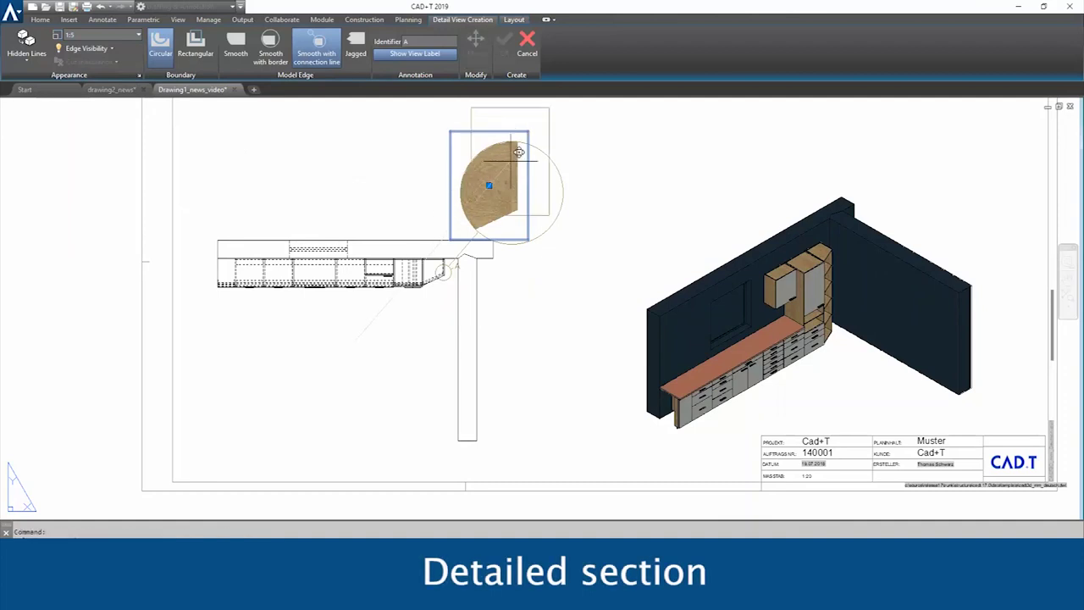
pyautogui.click(519, 153)
pyautogui.click(504, 40)
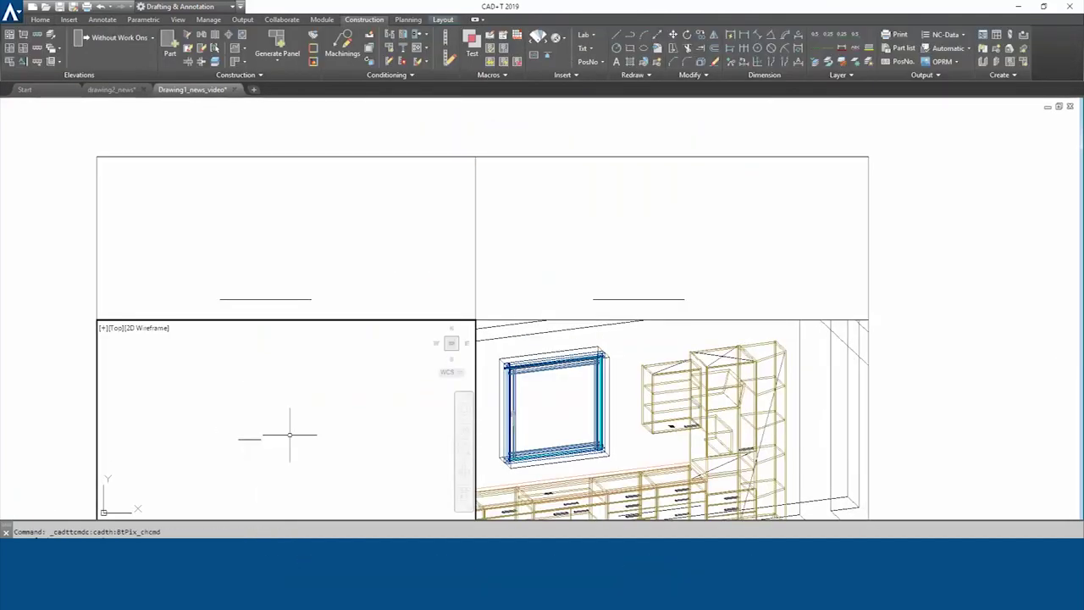
# - Stretch the cabinet part to 720 × 600 and begin drawing section line A–A across the plan
pyautogui.moveTo(265, 515); pyautogui.dragTo(194, 350)
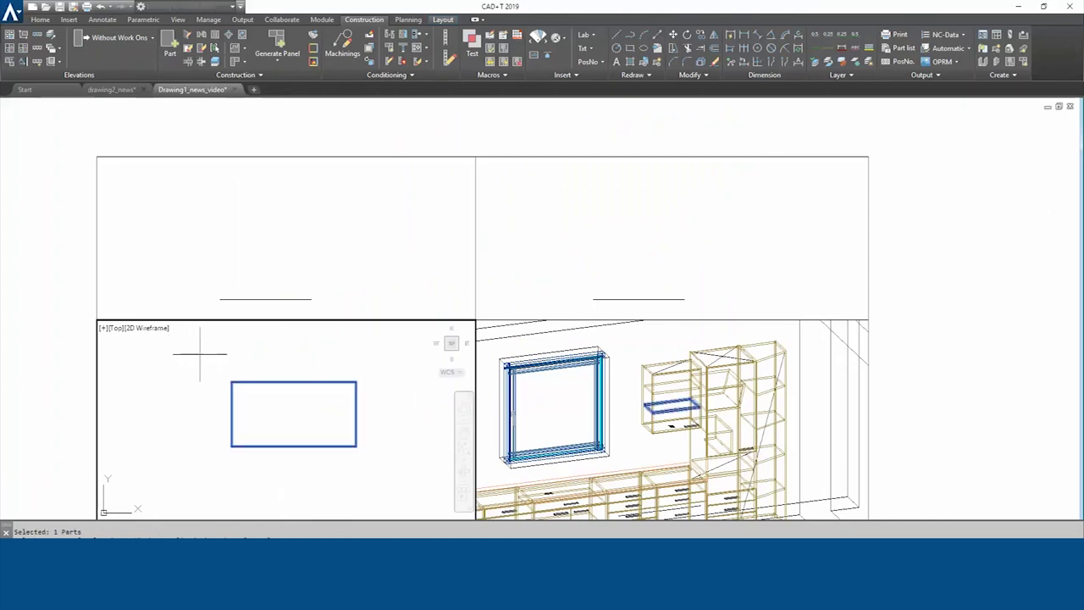
pyautogui.click(251, 356)
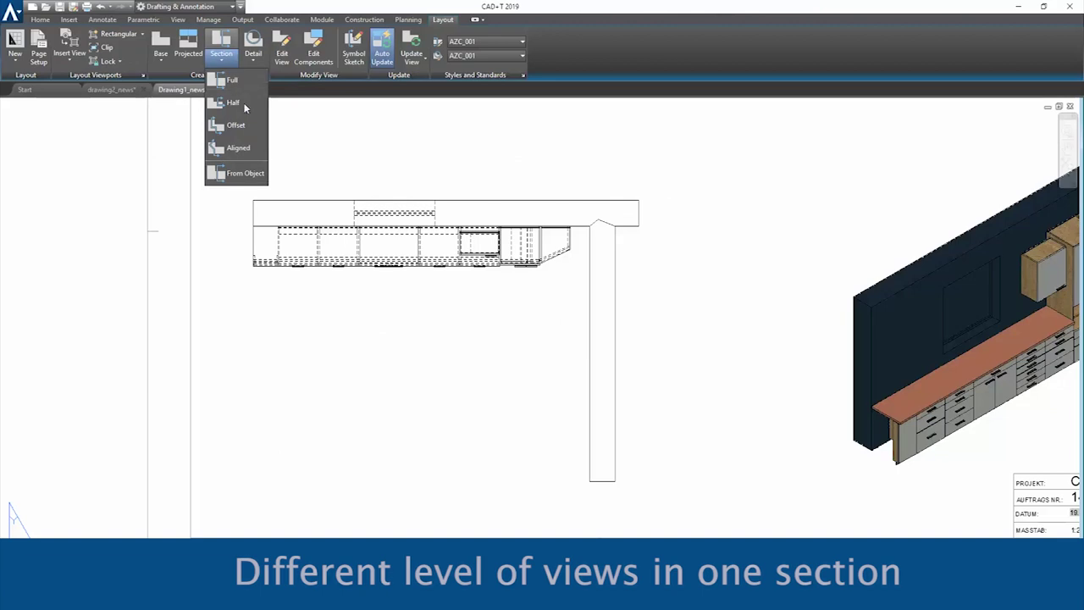
pyautogui.click(242, 104)
pyautogui.click(226, 278)
pyautogui.click(382, 278)
# - Finish section line A–A and place the A–A section view at 3/8" = 1'-0" on the layout
pyautogui.click(580, 246)
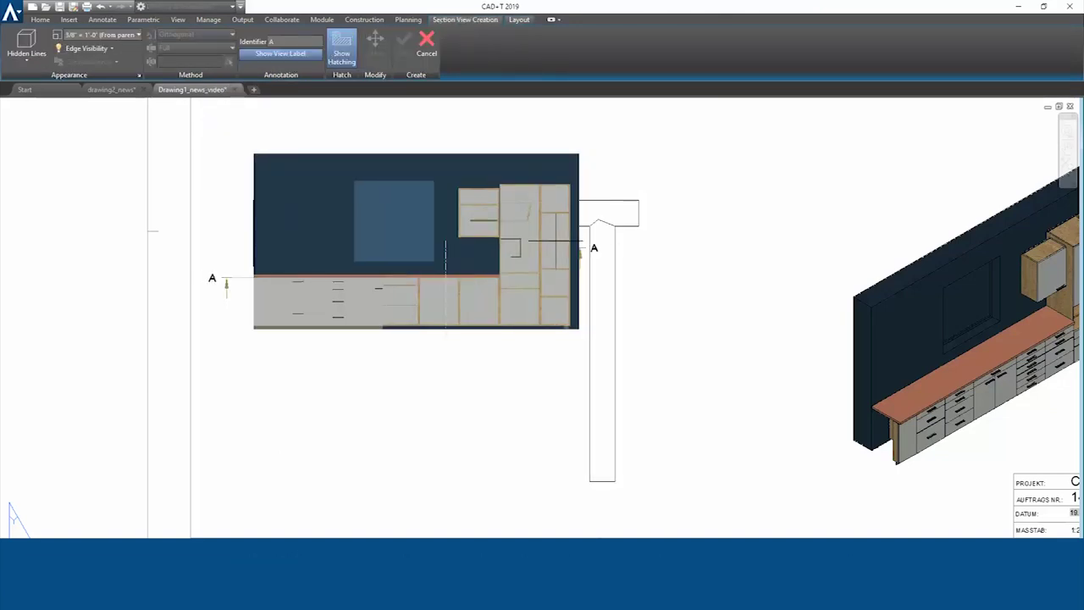
pyautogui.scroll(-3, 576, 254)
pyautogui.click(569, 250)
pyautogui.click(404, 42)
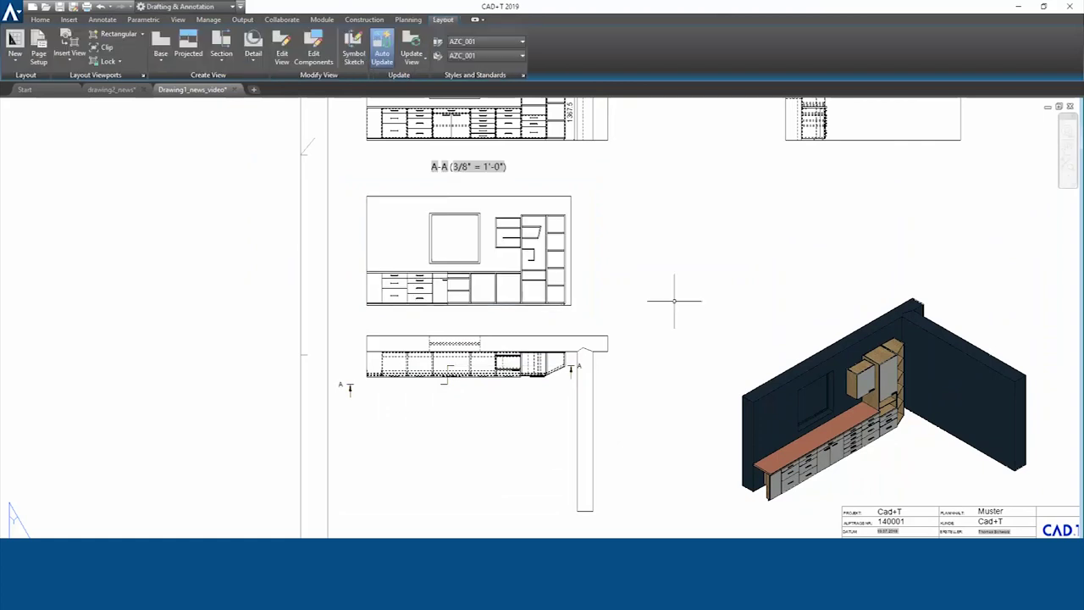
pyautogui.scroll(3, 507, 312)
pyautogui.scroll(3, 452, 322)
pyautogui.scroll(2, 530, 295)
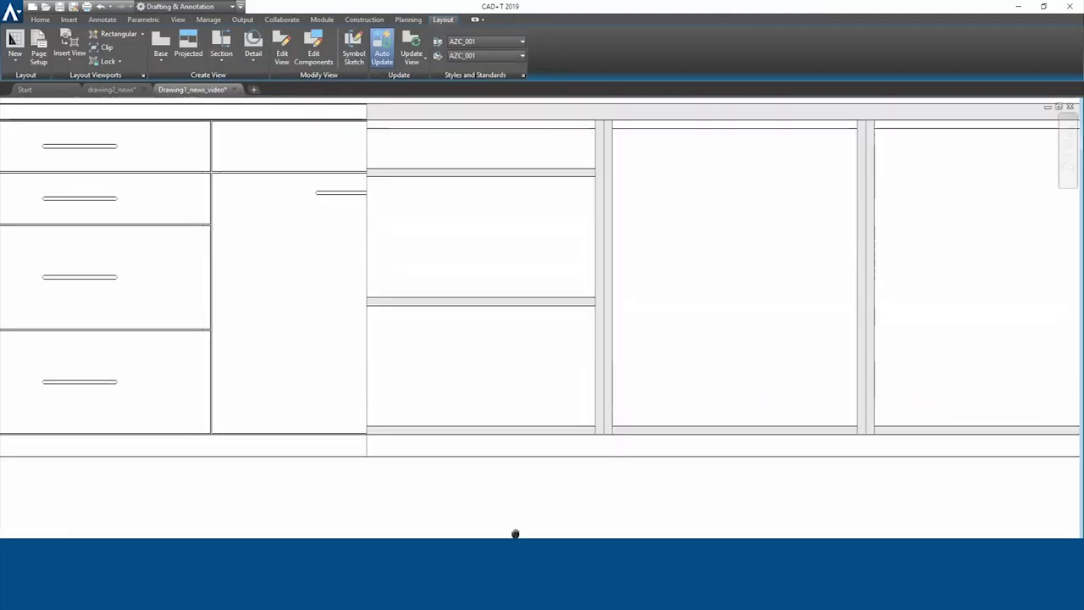
pyautogui.scroll(-5, 533, 527)
pyautogui.scroll(-2, 552, 362)
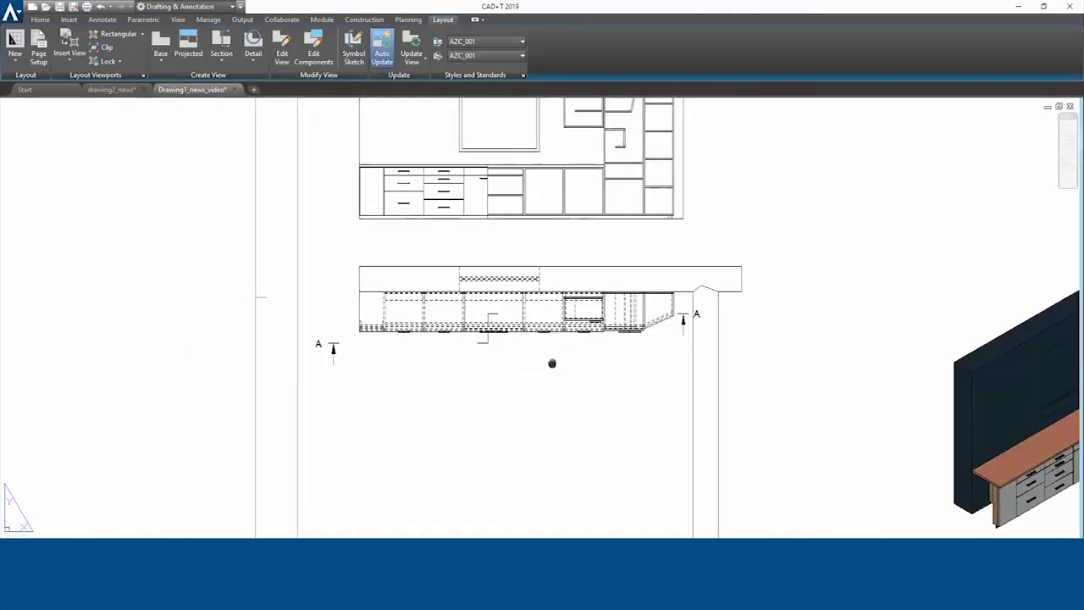
# - Start a new section B by picking the plan view
pyautogui.click(227, 59)
pyautogui.click(218, 110)
pyautogui.click(435, 273)
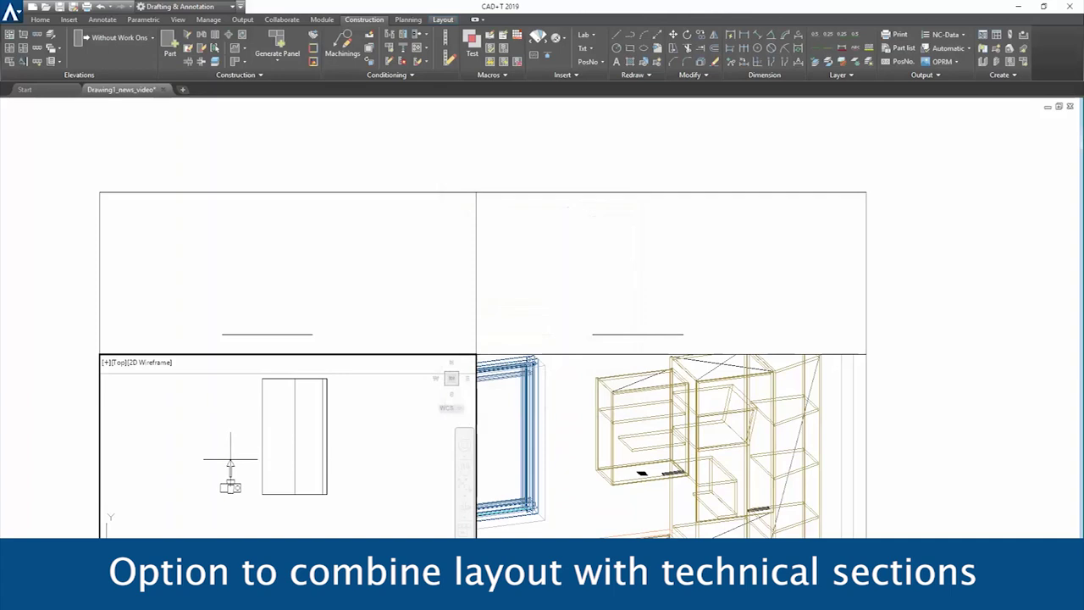
# - Place a camera for a new view and assign it to layout A2H
pyautogui.click(356, 462)
pyautogui.click(513, 257)
pyautogui.click(527, 282)
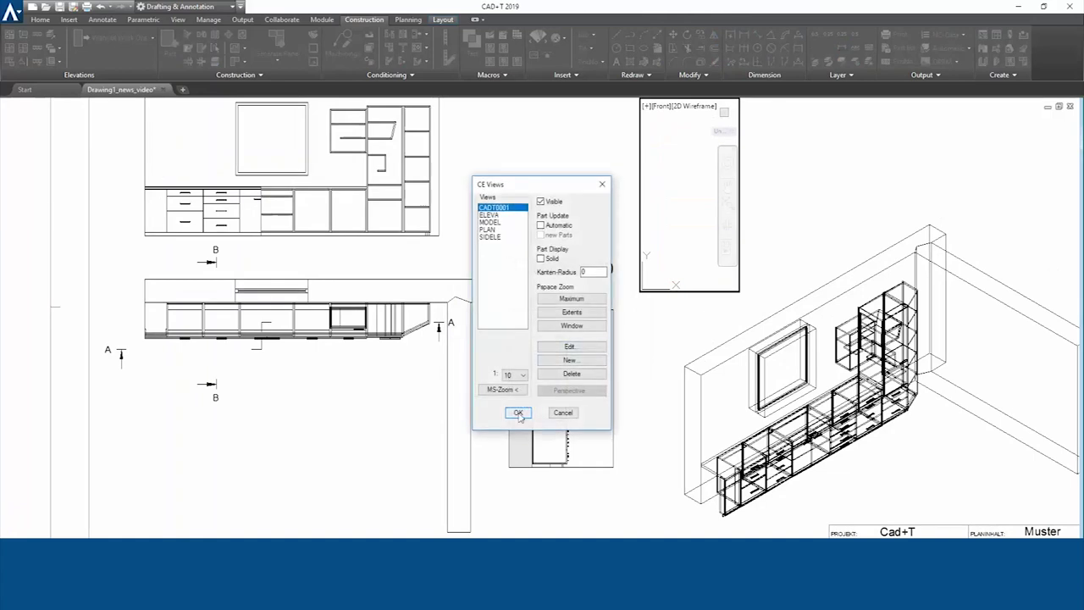
pyautogui.click(519, 410)
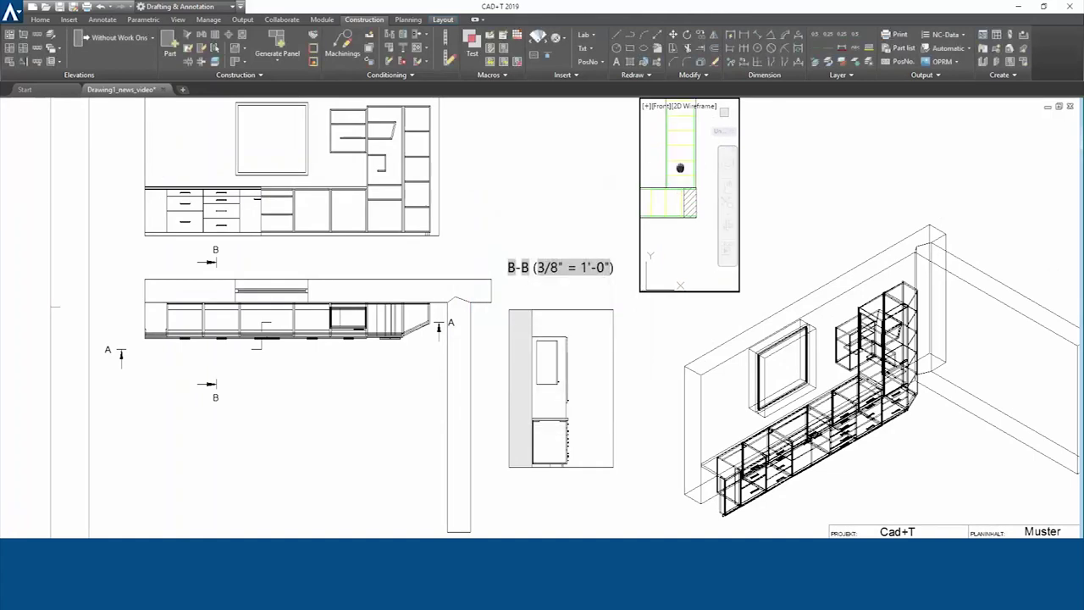
pyautogui.scroll(2, 556, 341)
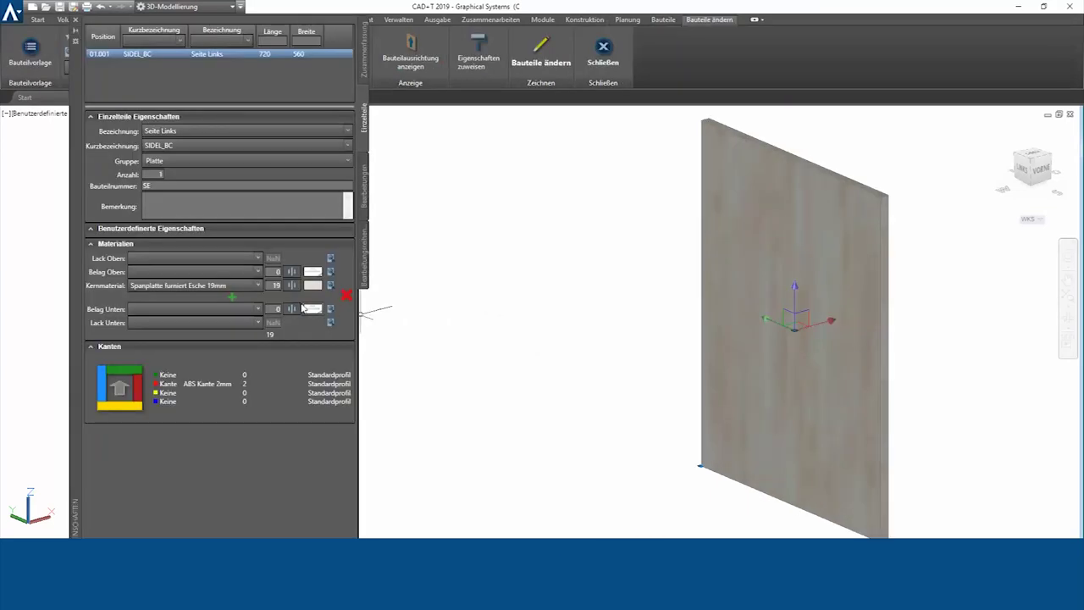
# - Layer 3-Schicht Platte Ahorn 16mm over Tischlerplatte 13mm, with Furnier 0.5 Ahorn on both faces
pyautogui.click(230, 300)
pyautogui.click(170, 339)
pyautogui.click(195, 322)
pyautogui.click(183, 353)
pyautogui.click(258, 272)
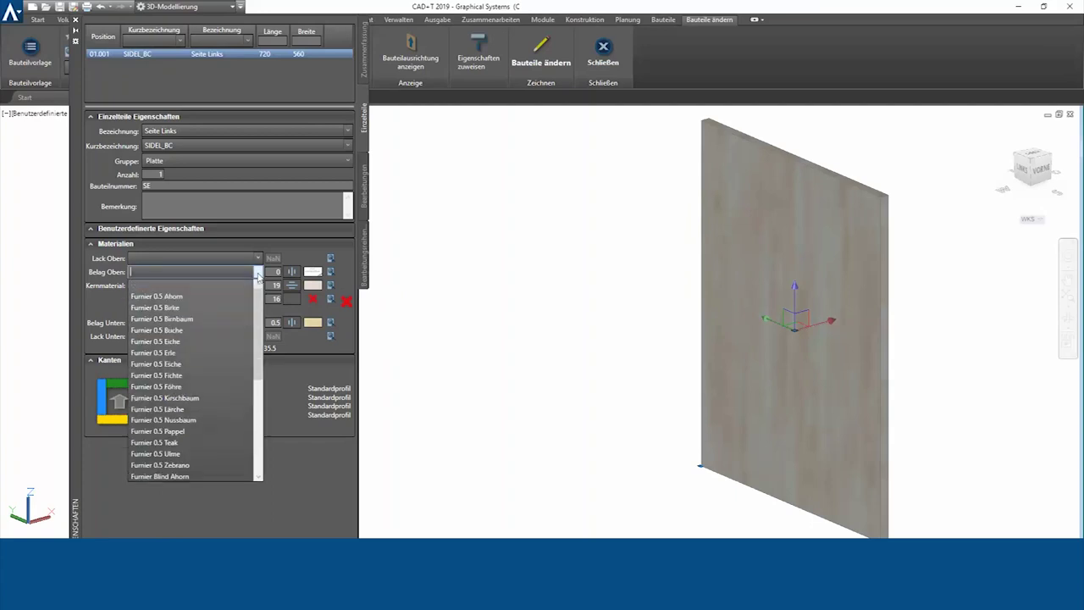
pyautogui.click(196, 300)
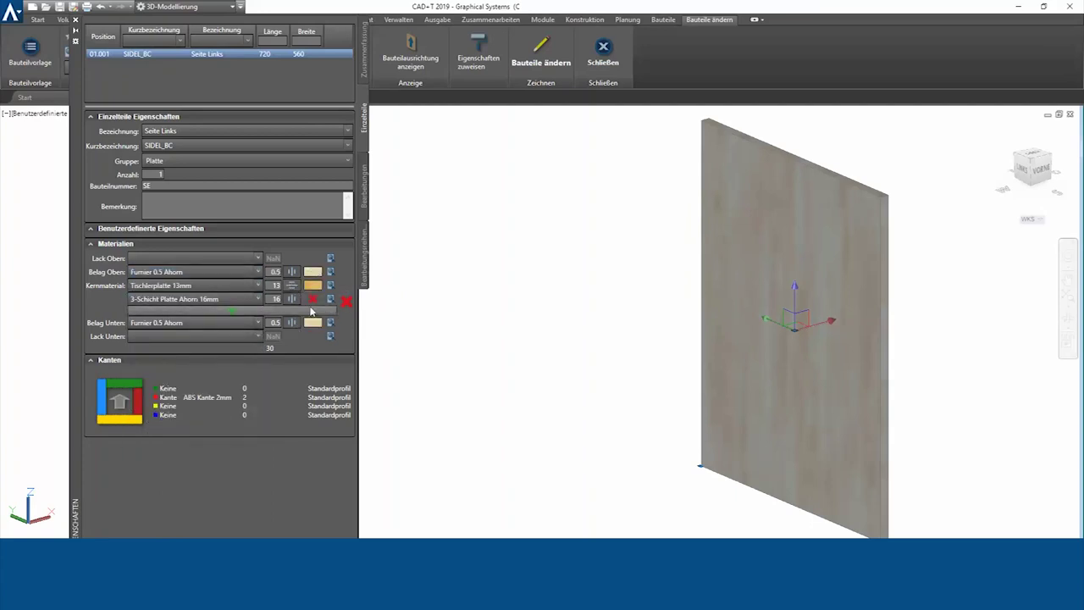
pyautogui.click(541, 53)
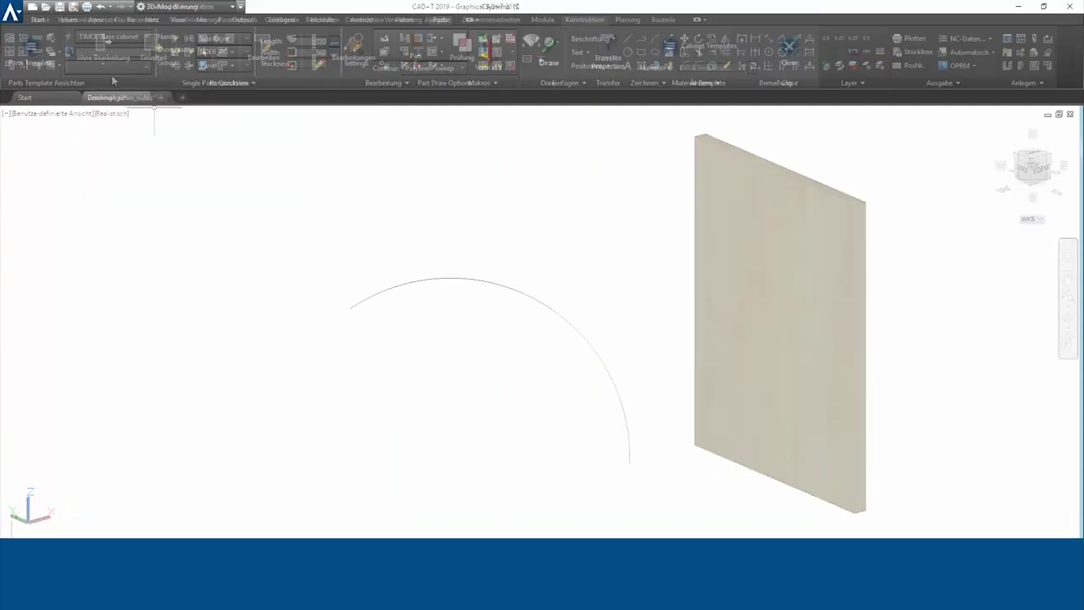
# - Sweep the arc into a curved panel using Polyline - sweep and Lateral Vertical X
pyautogui.click(442, 95)
pyautogui.click(507, 65)
pyautogui.click(506, 205)
pyautogui.click(520, 290)
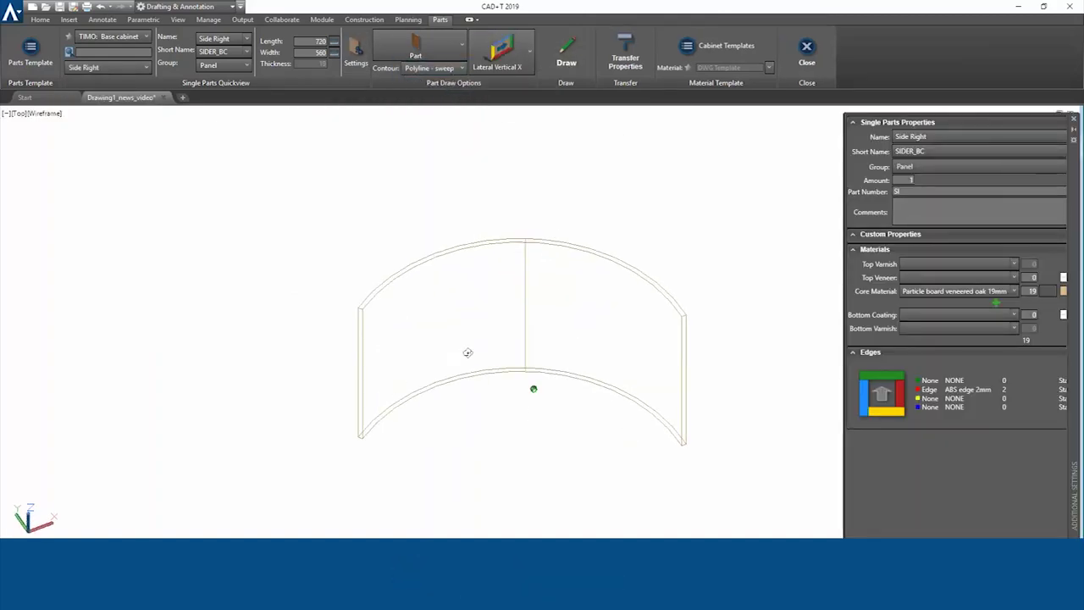
pyautogui.click(354, 20)
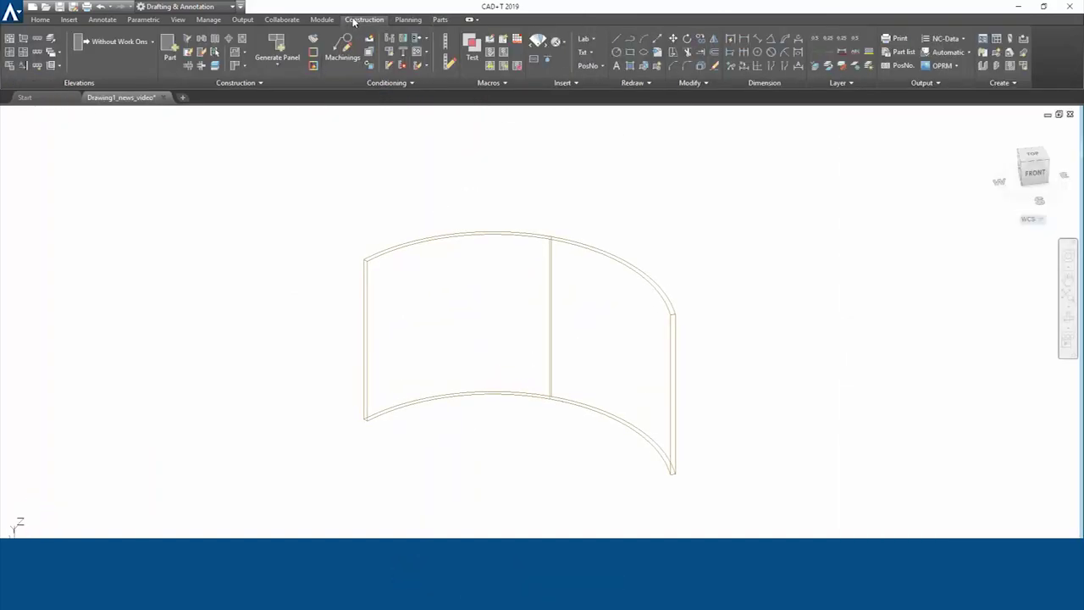
# - Give the curved panel a 38mm board core plus a Core plywood 13mm layer
pyautogui.doubleClick(467, 230)
pyautogui.click(170, 379)
pyautogui.click(153, 508)
pyautogui.click(178, 392)
pyautogui.click(169, 430)
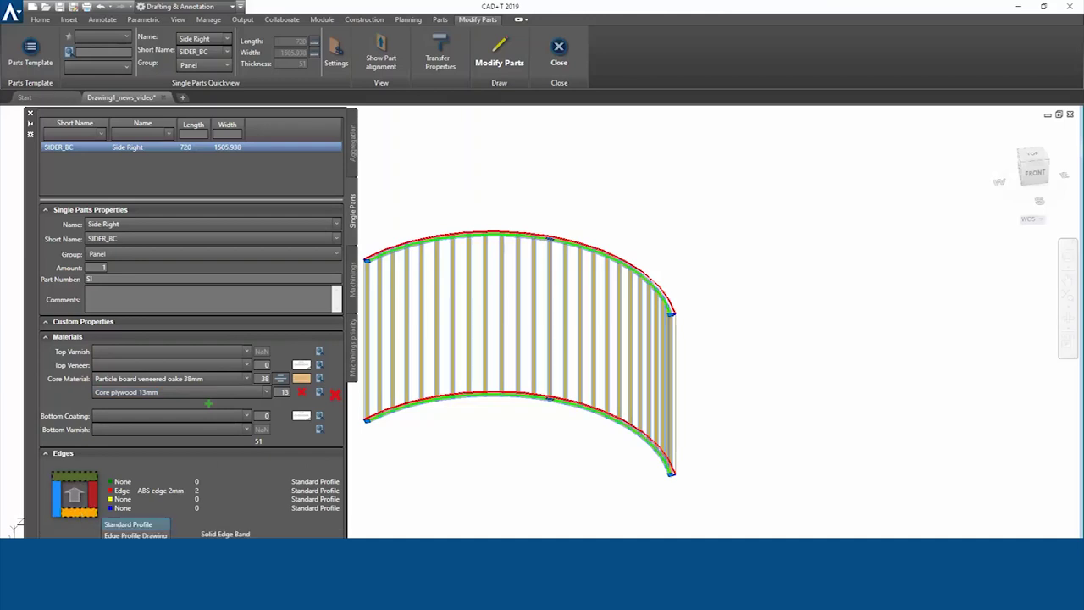
# - Assign edge profile KOPR01LAE to the curved panel
pyautogui.click(136, 535)
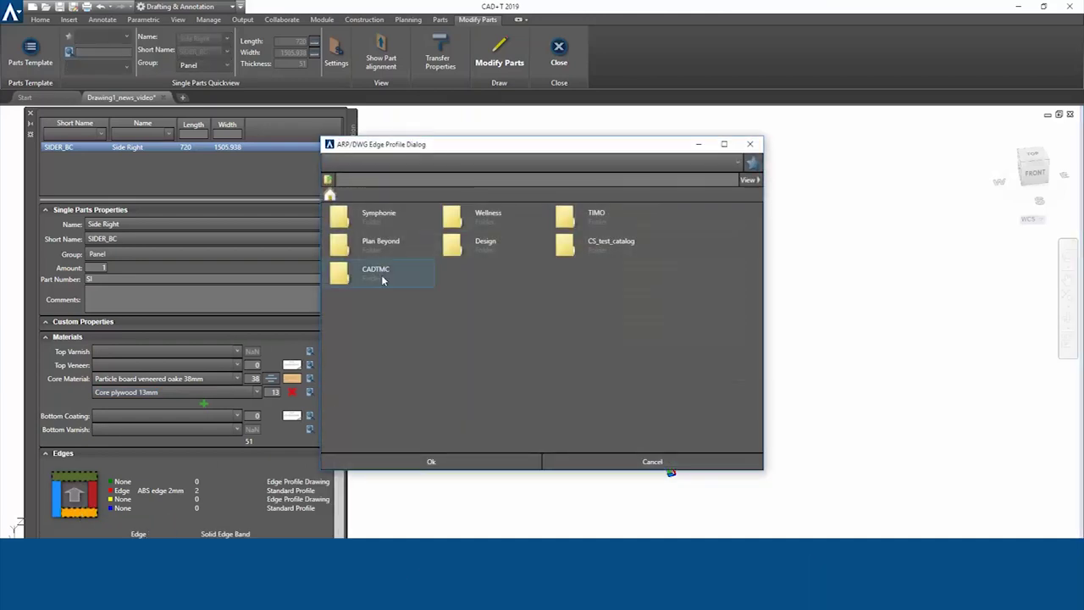
pyautogui.click(573, 303)
pyautogui.click(431, 462)
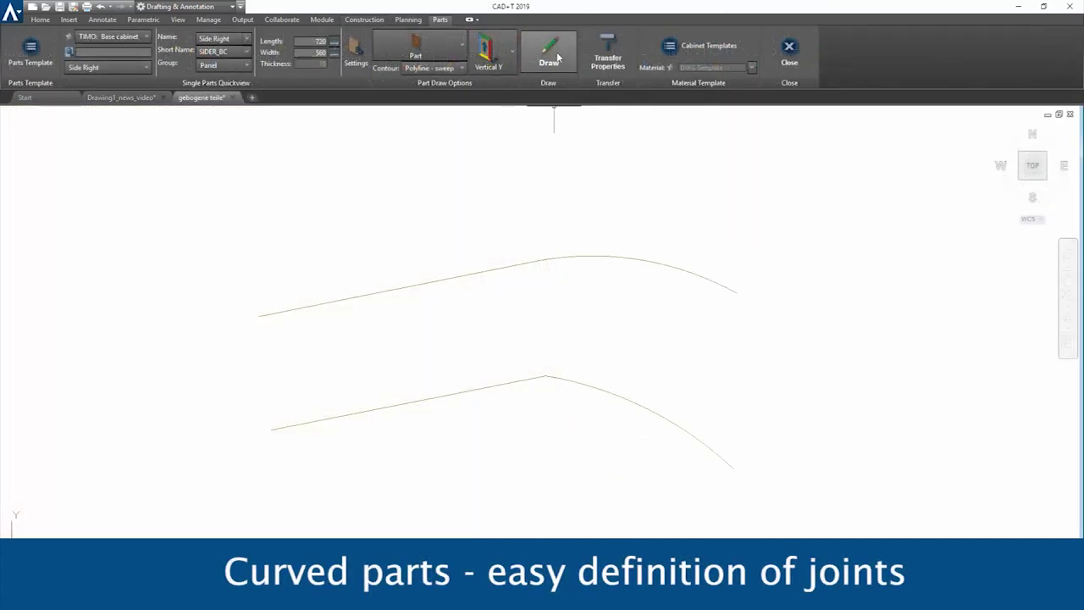
# - Sweep the upper and lower curved polylines into 720 × 560 Side Right panels
pyautogui.click(530, 263)
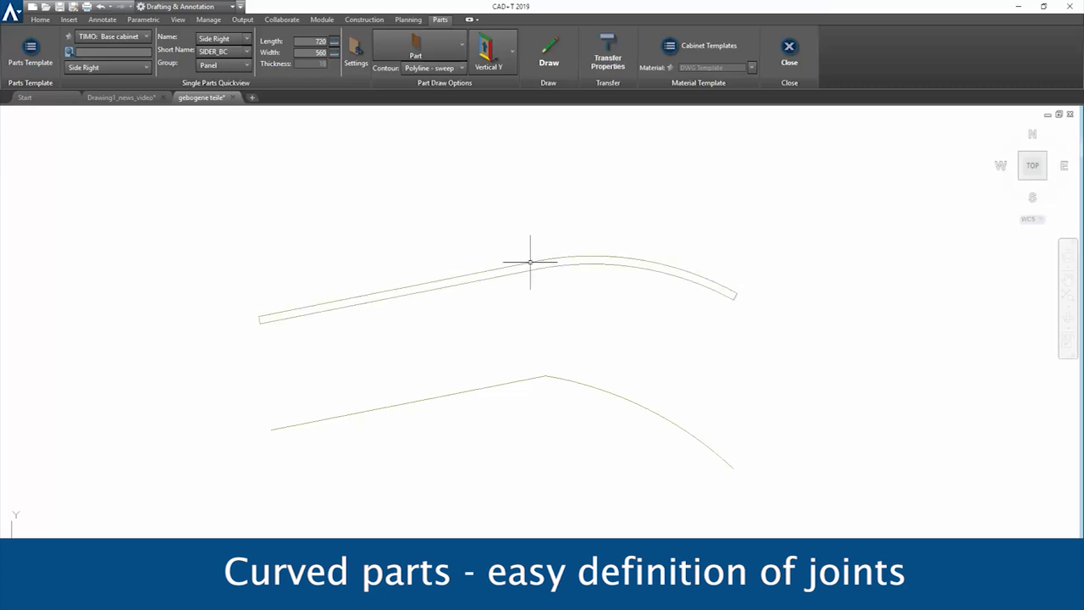
pyautogui.click(549, 53)
pyautogui.click(510, 382)
pyautogui.click(549, 53)
pyautogui.click(591, 389)
pyautogui.scroll(-2, 597, 430)
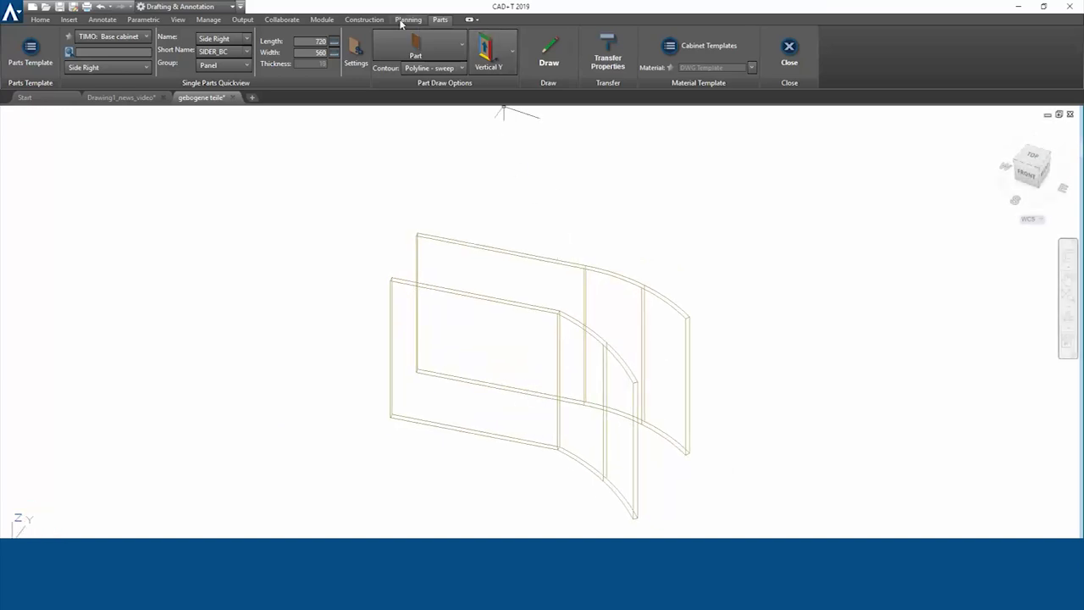
# - In 3D, review the front curved panel's two sections in its part properties, then choose drilling
pyautogui.click(365, 19)
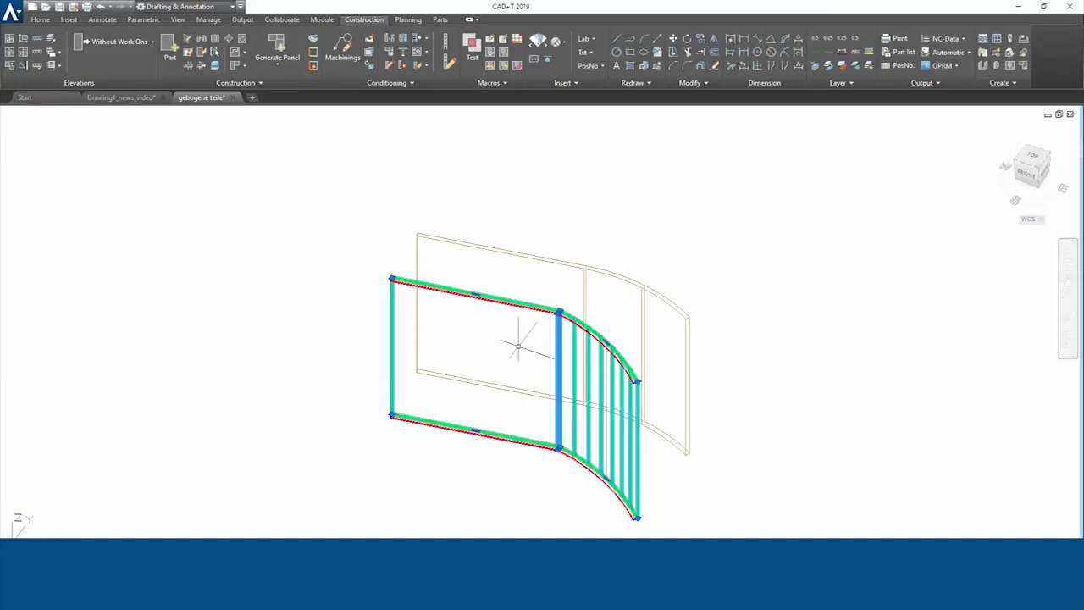
pyautogui.click(515, 342)
pyautogui.click(499, 55)
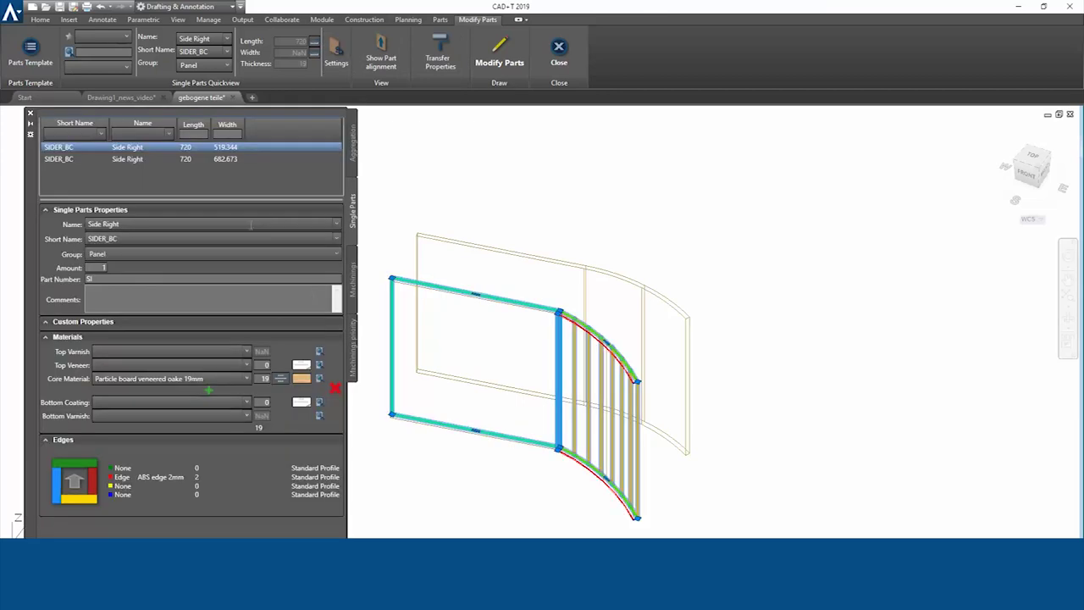
pyautogui.click(134, 161)
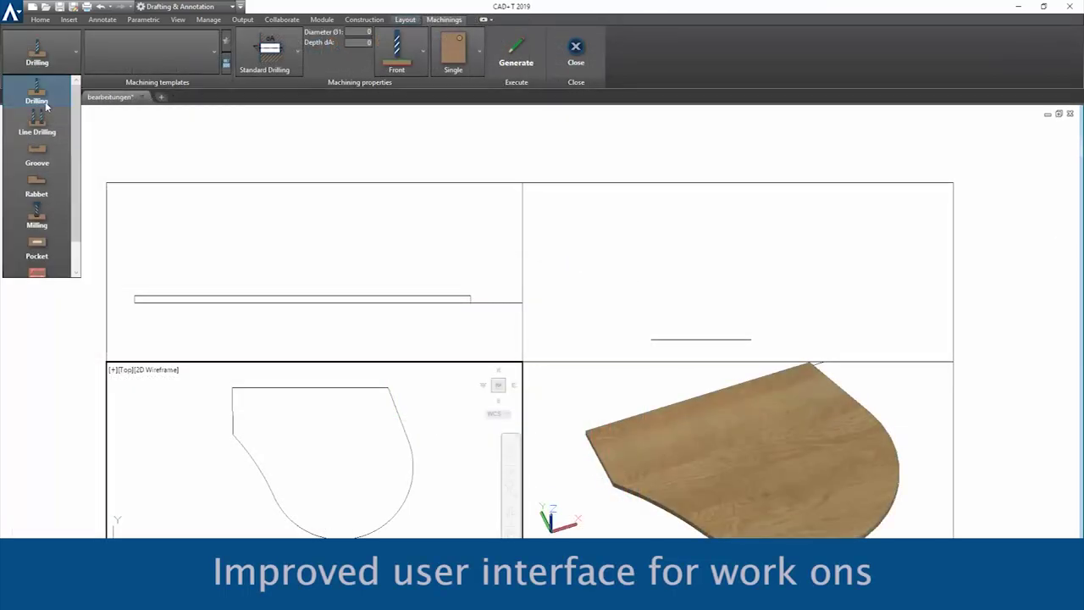
pyautogui.click(47, 105)
# - Drill a linear row of D 10x11 ahead holes along the tabletop's straight back edge
pyautogui.click(153, 50)
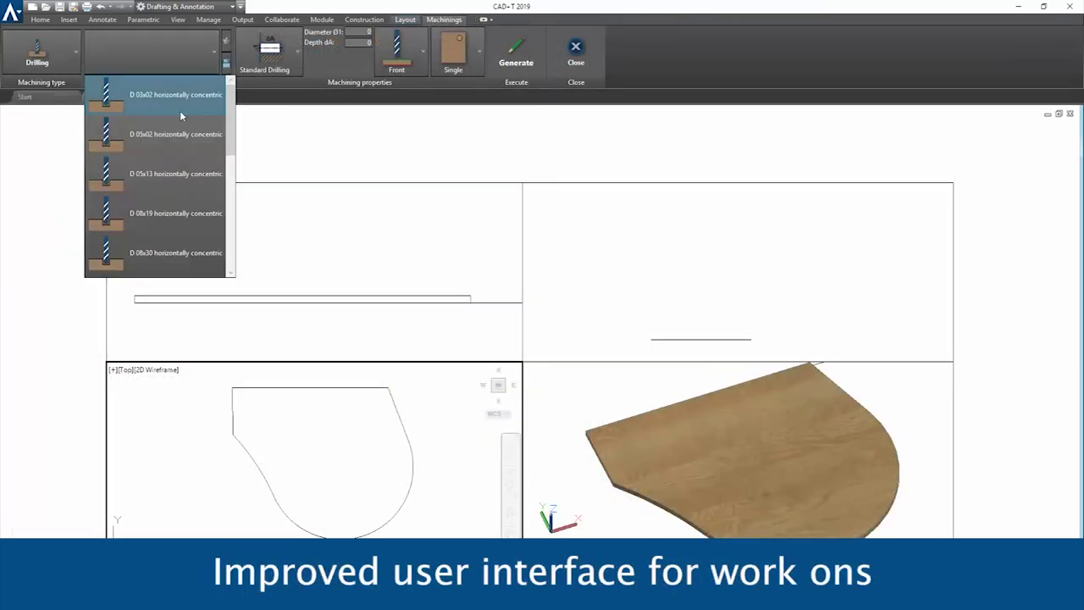
pyautogui.click(167, 180)
pyautogui.click(479, 50)
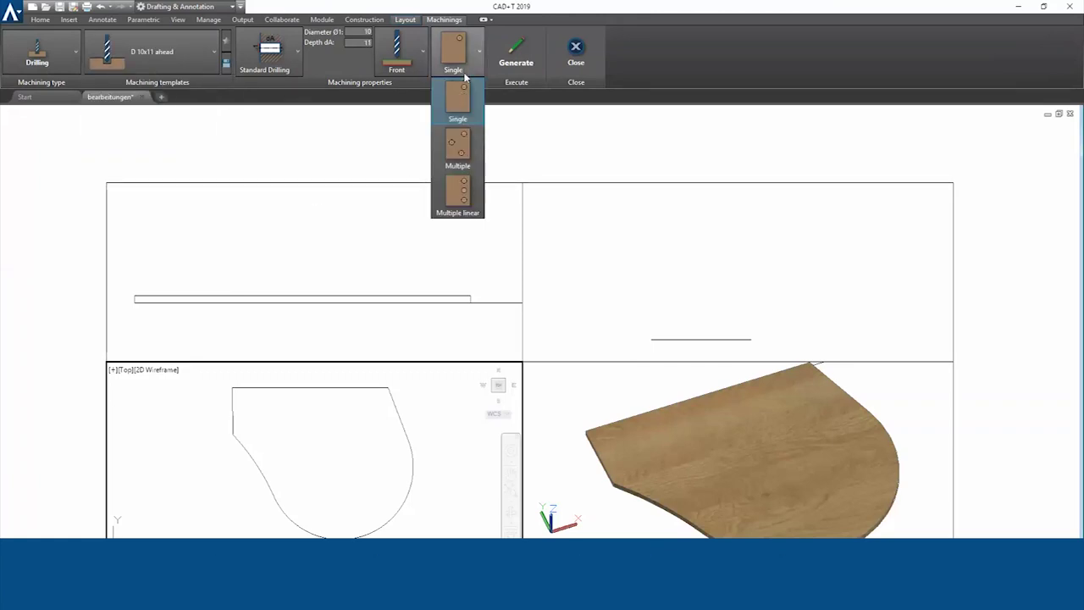
pyautogui.click(455, 196)
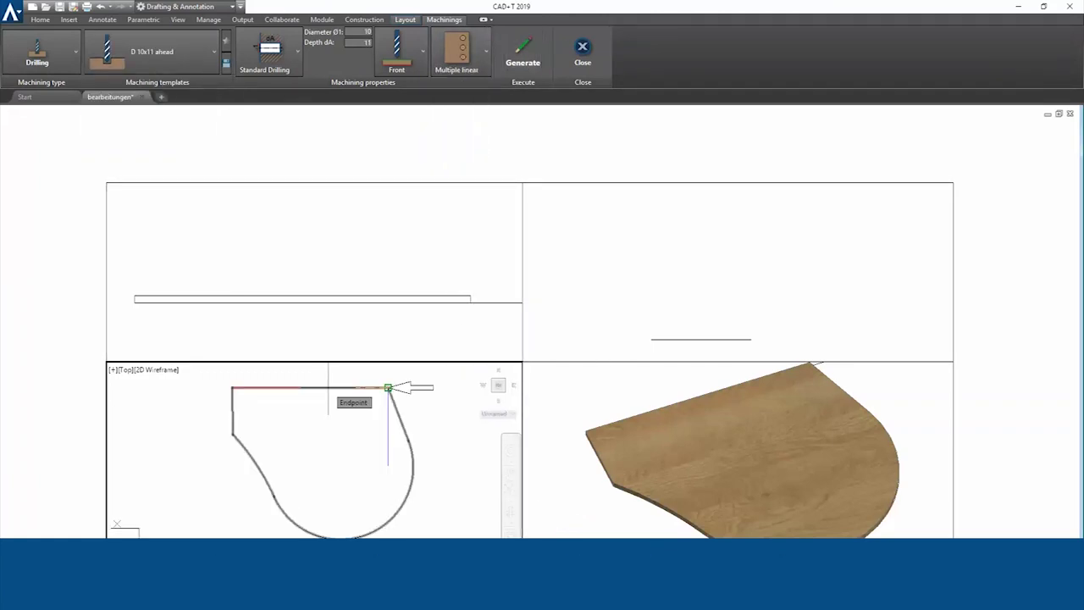
pyautogui.click(388, 387)
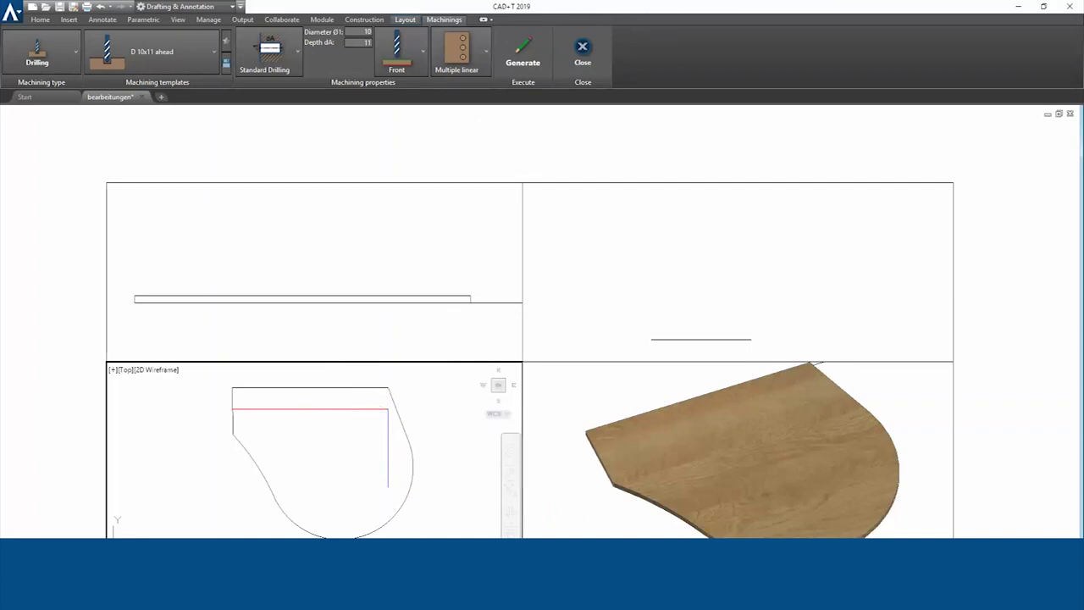
# - Add a 15 wide, 10 deep rabbet on the front side along the tabletop's back edge
pyautogui.click(37, 51)
pyautogui.click(37, 180)
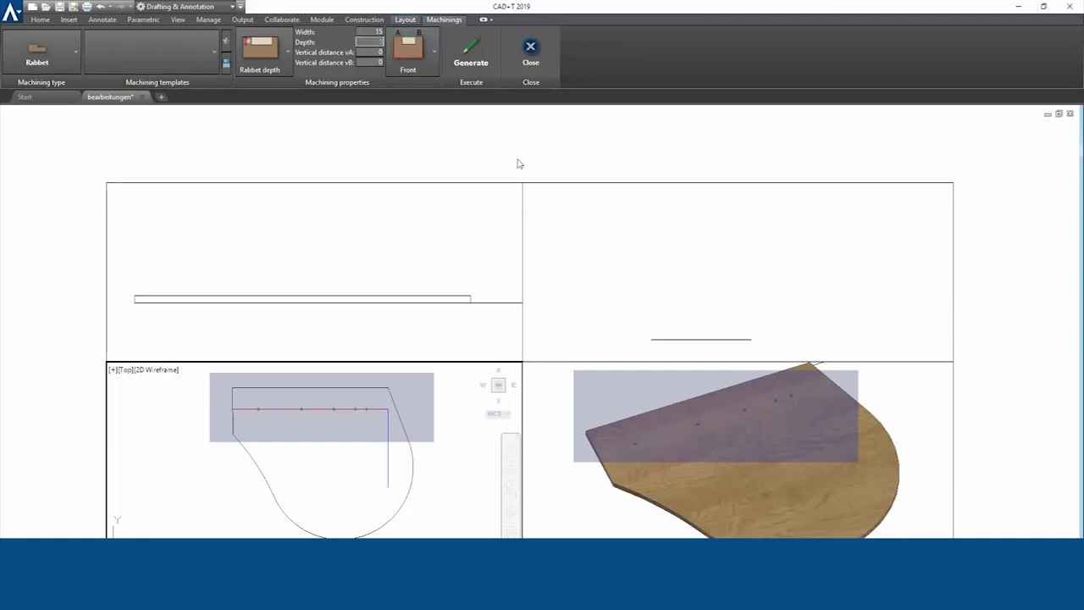
pyautogui.write('10')
pyautogui.click(433, 51)
pyautogui.click(408, 127)
pyautogui.click(471, 51)
pyautogui.click(323, 388)
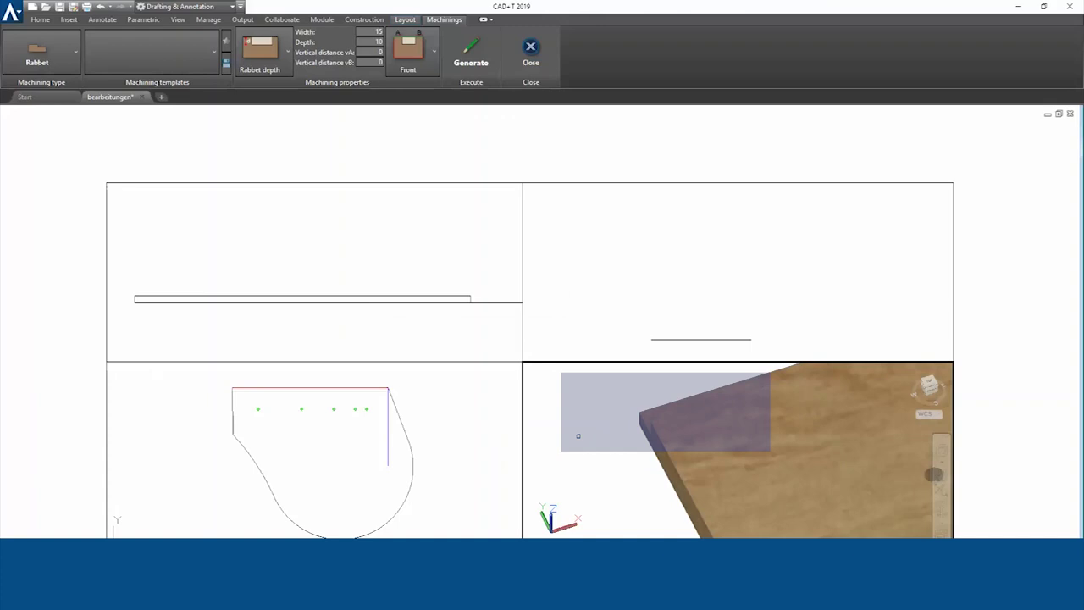
pyautogui.click(37, 50)
pyautogui.click(37, 174)
# - Draw a curved milling groove with tool x103, radius 2, depth 5, Middle
pyautogui.click(298, 64)
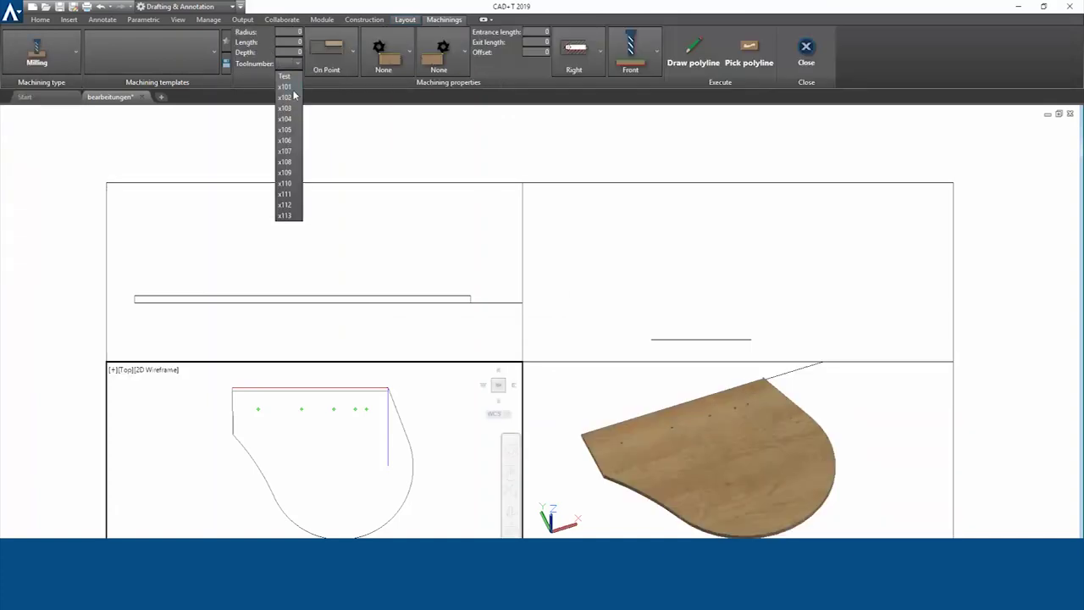
pyautogui.click(287, 115)
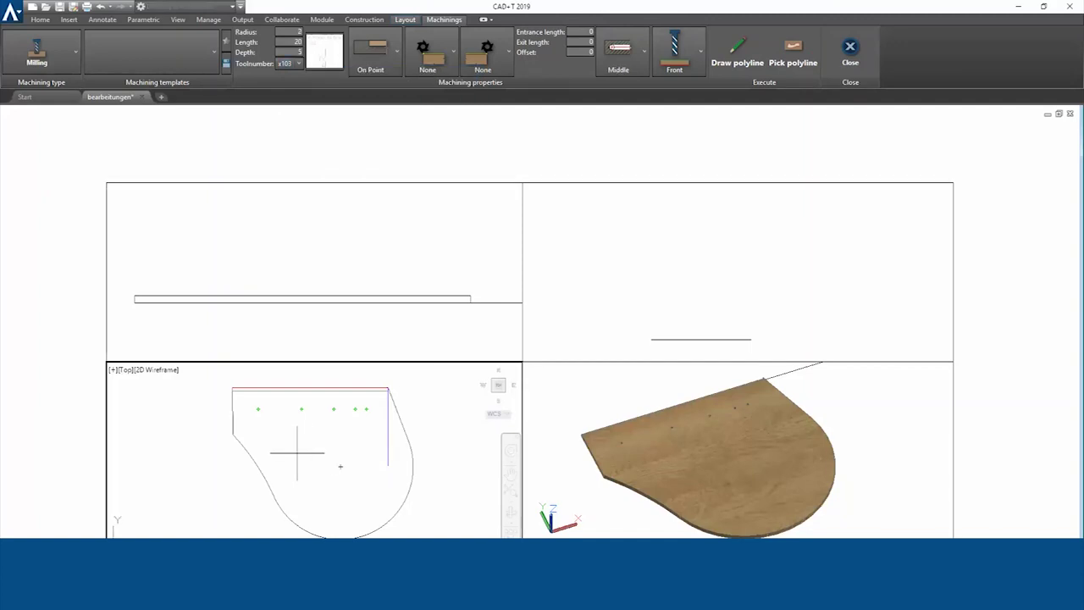
pyautogui.click(334, 500)
pyautogui.press('Return')
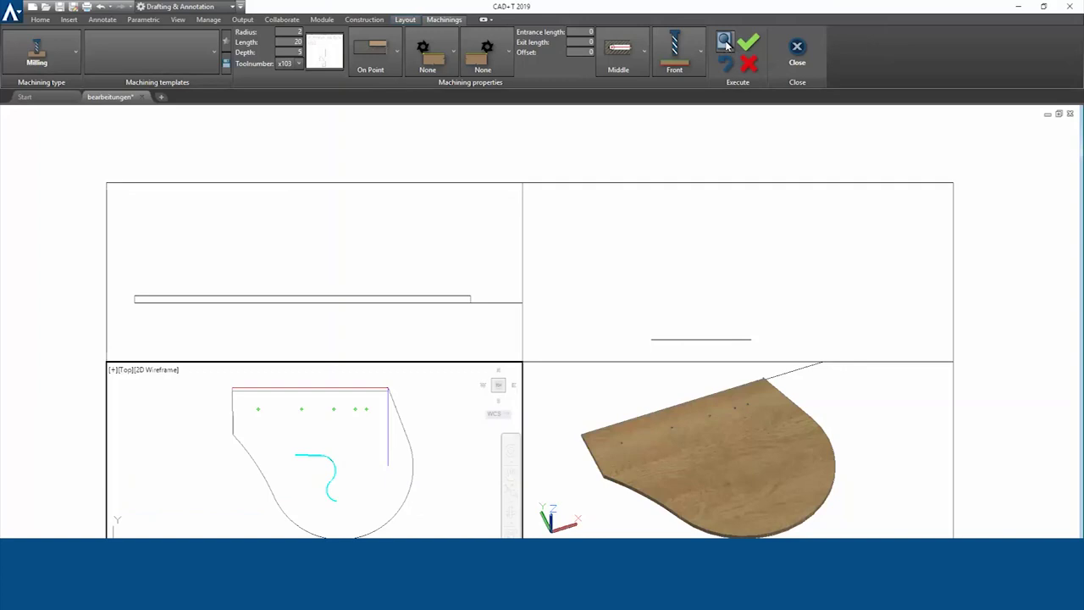
# - Accept the milling on the tabletop and switch the machining type to Pocket
pyautogui.click(748, 44)
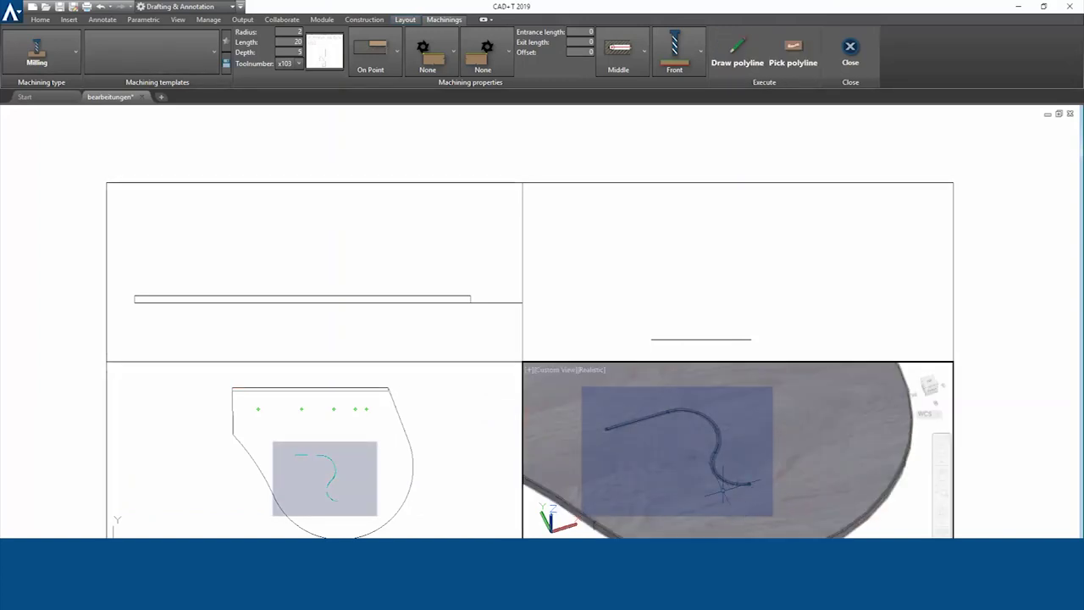
pyautogui.click(37, 53)
pyautogui.click(37, 210)
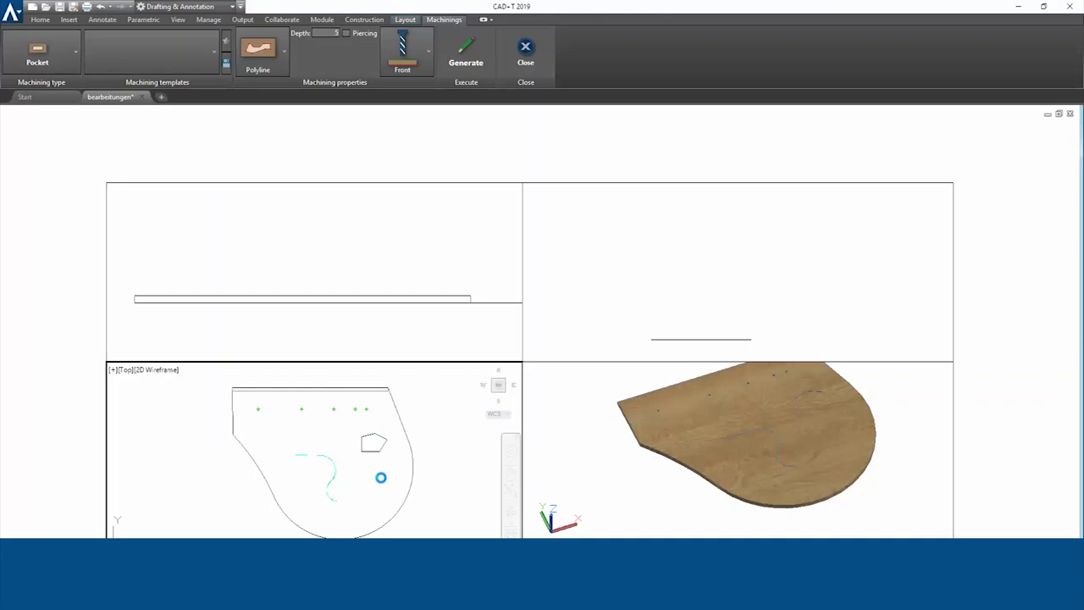
# - Draw a four-sided pocket outline with Piercing ticked so it cuts through the tabletop
pyautogui.click(363, 490)
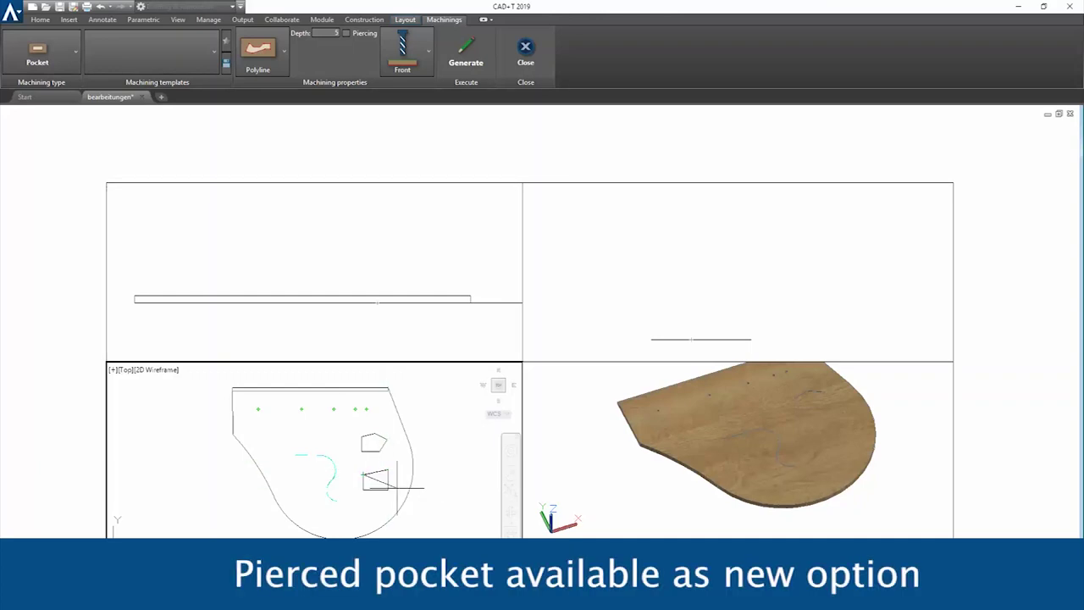
pyautogui.click(388, 471)
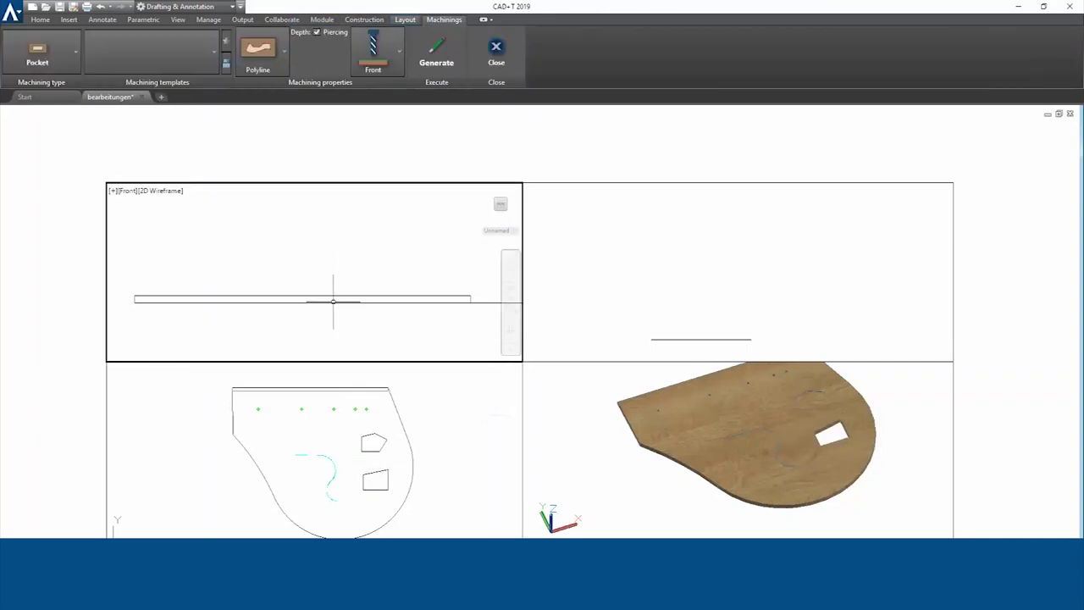
pyautogui.press('Return')
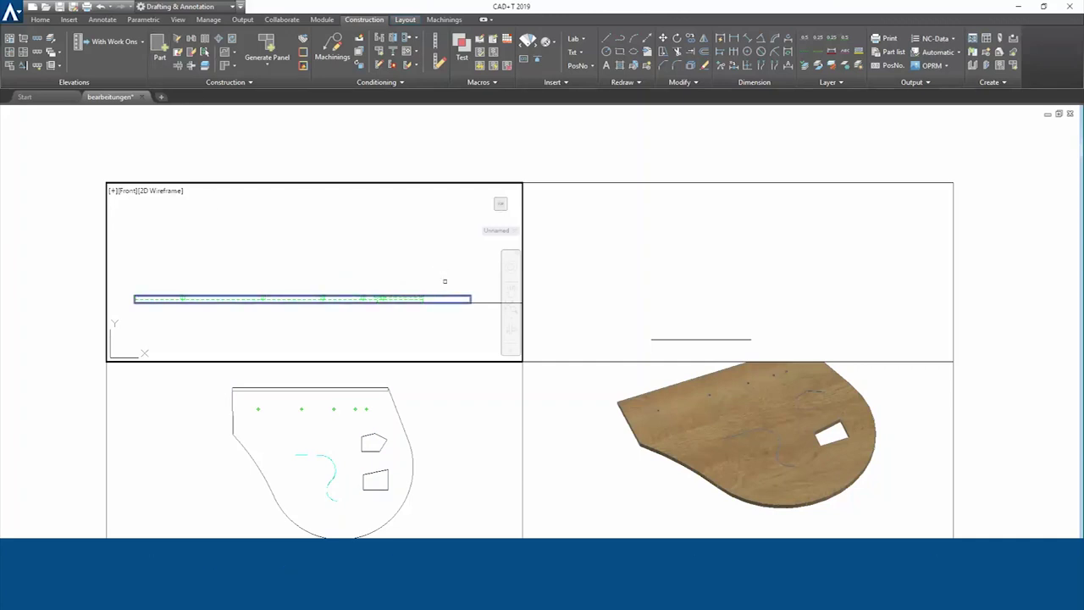
# - Select the tabletop, open its part properties and zoom in on the through hole in 3D
pyautogui.click(440, 298)
pyautogui.click(506, 53)
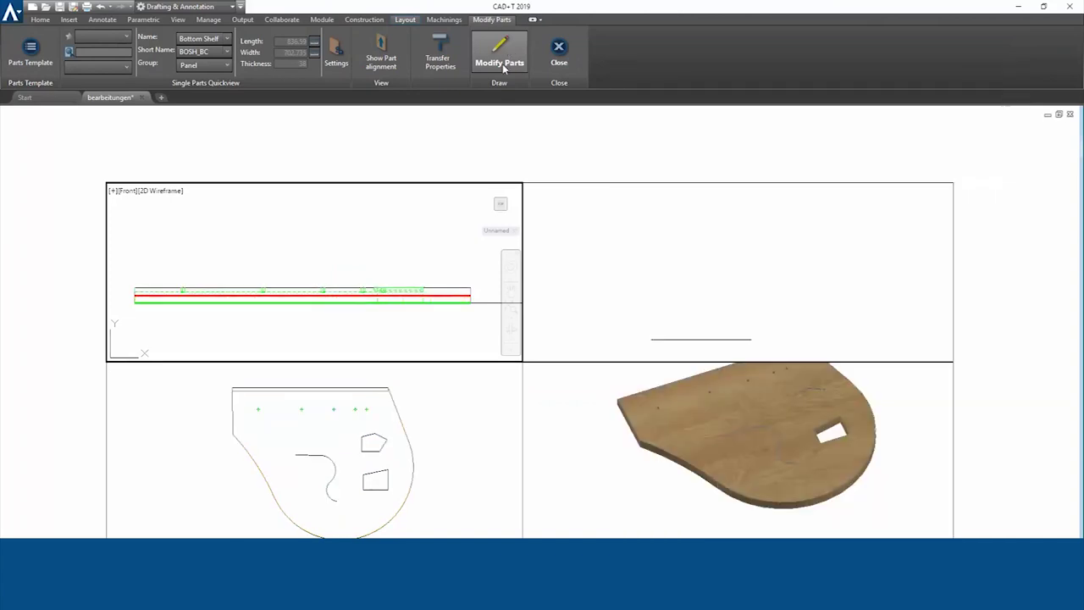
pyautogui.click(870, 491)
pyautogui.scroll(5, 870, 491)
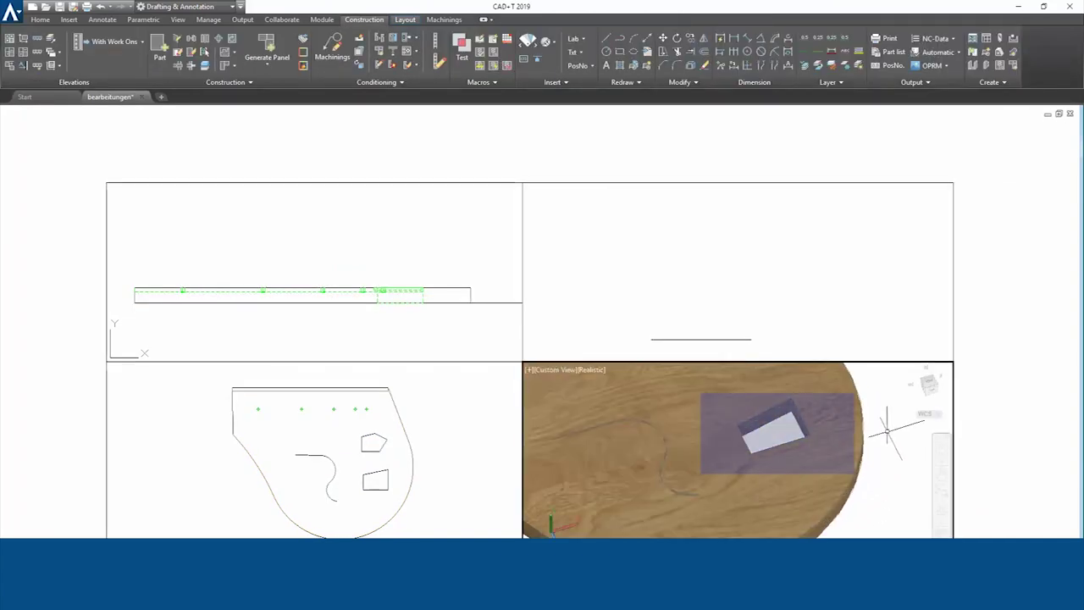
pyautogui.scroll(-5, 887, 432)
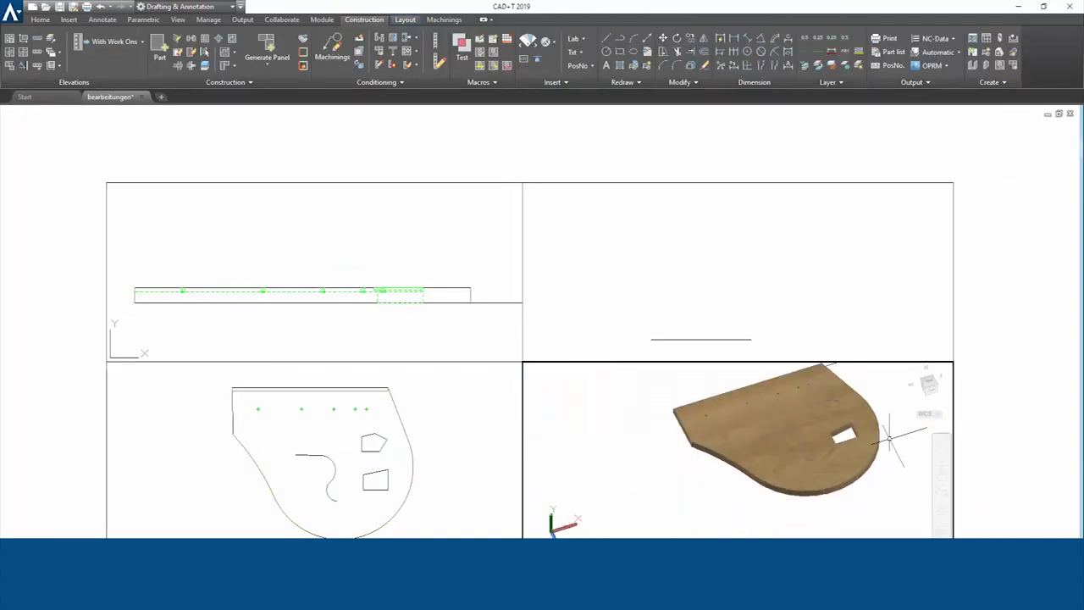
# - Reselect the tabletop in top view and list its machinings: drilling, rabbet, pockets, milling
pyautogui.click(375, 373)
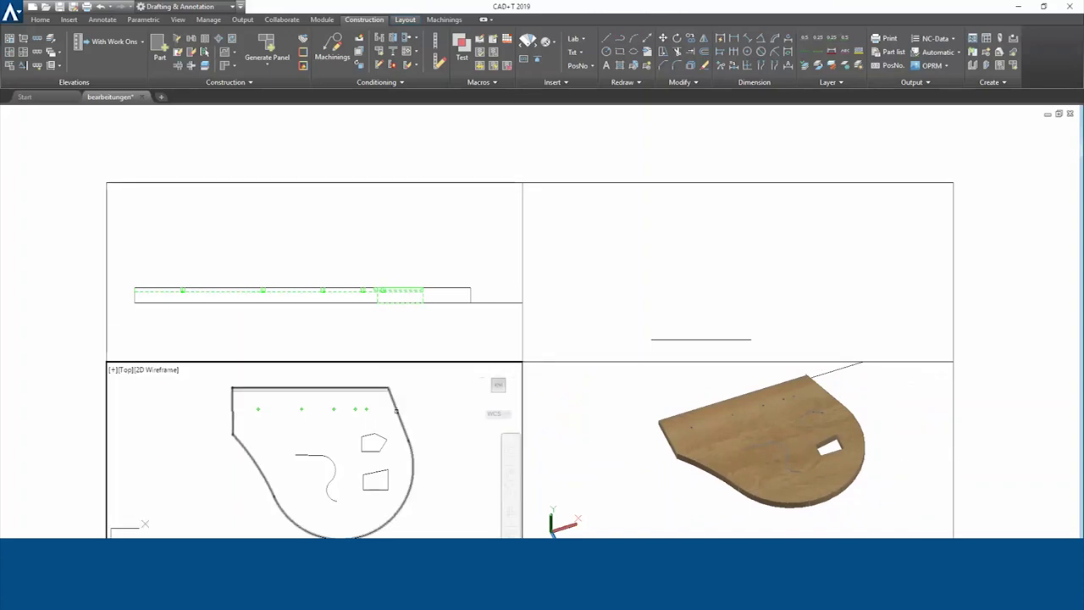
pyautogui.click(412, 424)
pyautogui.click(336, 50)
pyautogui.click(1030, 212)
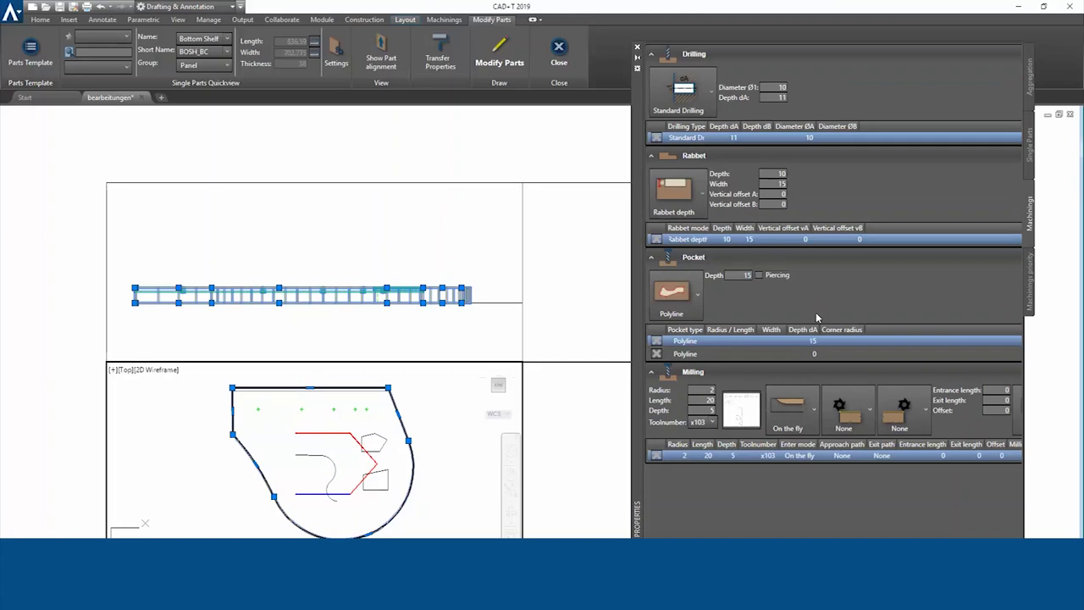
# - Click into the Milling Depth field, then close the tabletop's Modify Parts palette
pyautogui.click(774, 445)
pyautogui.click(558, 52)
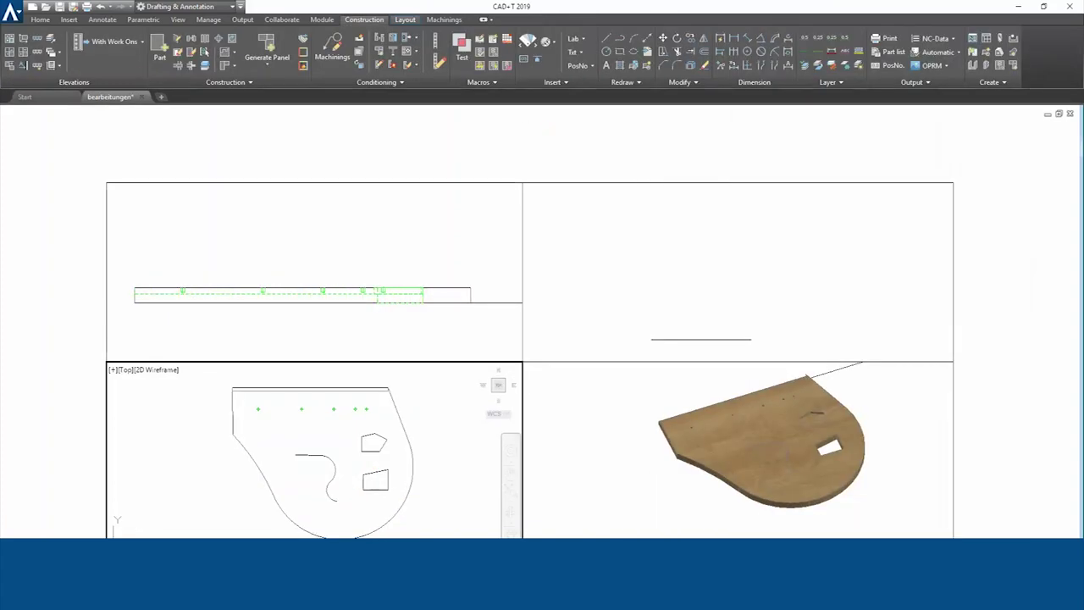